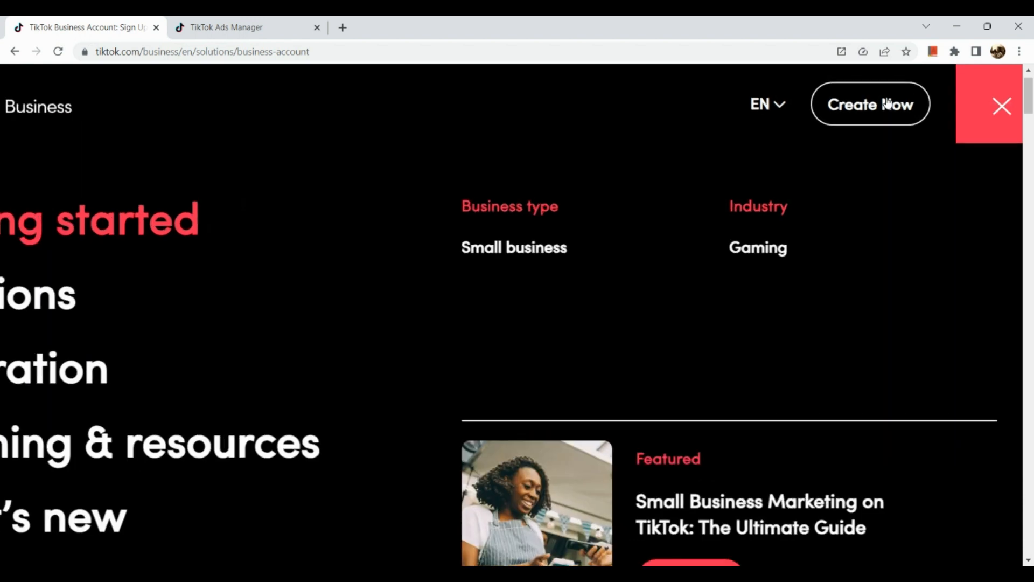
- Start creating an ad from the TikTok business account page and close the extra TikTok Ads Manager tab
left_click(876, 130)
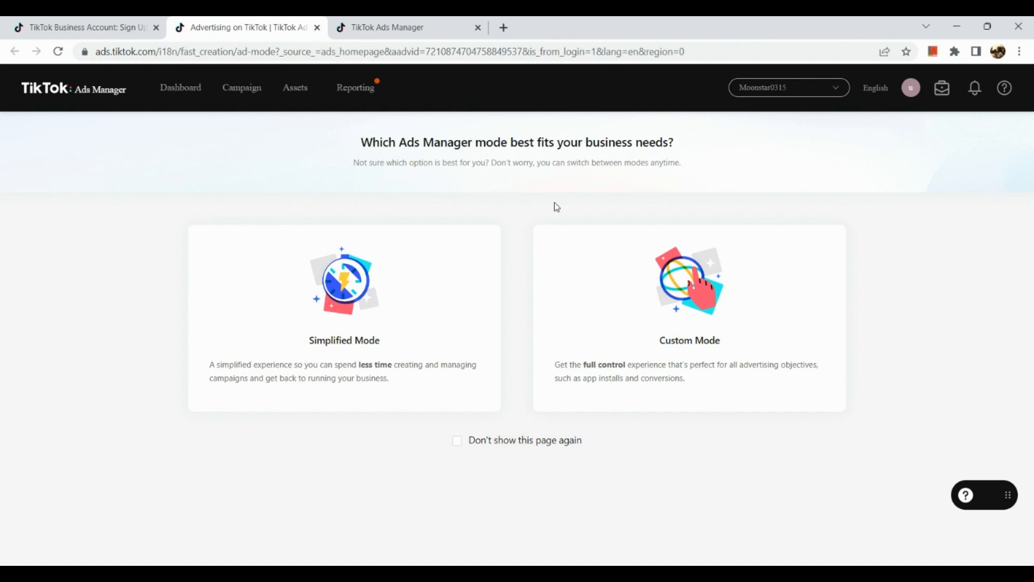
scroll(369, 297, "up", 4)
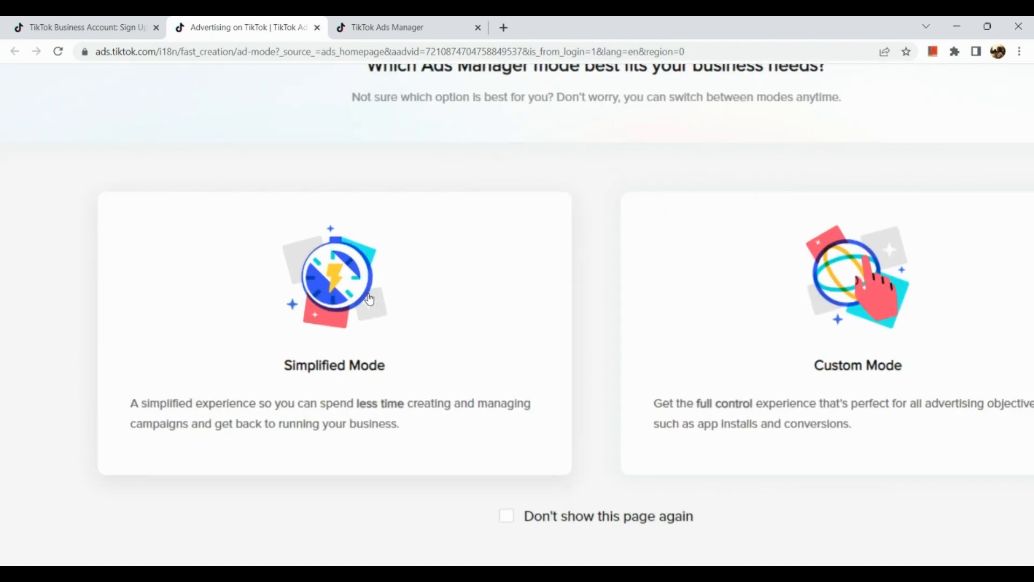
left_click(481, 31)
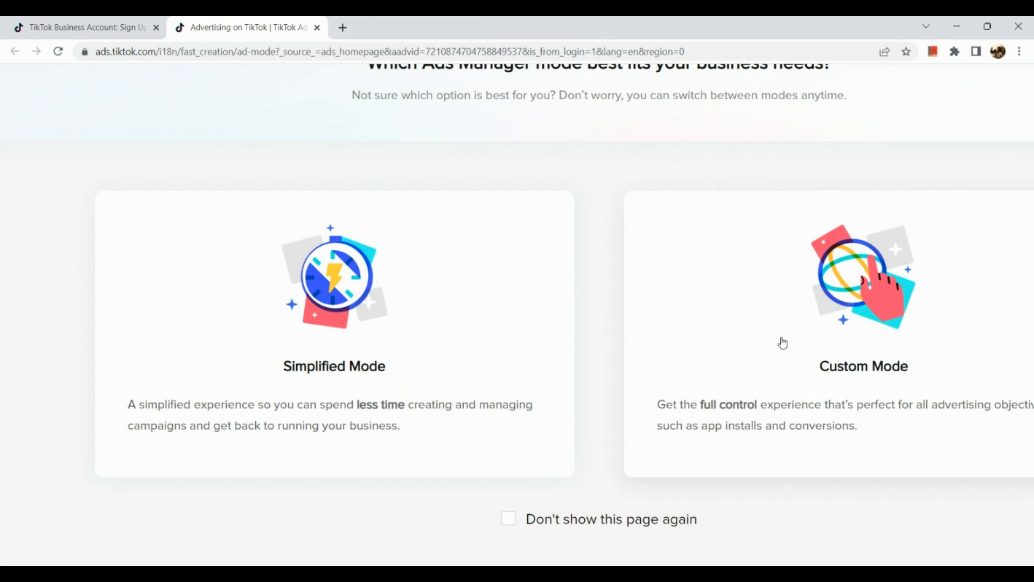
- Compare the descriptions of Simplified Mode and Custom Mode on the Ads Manager mode selection page
scroll(780, 342, "down", 3)
scroll(783, 342, "down", 2)
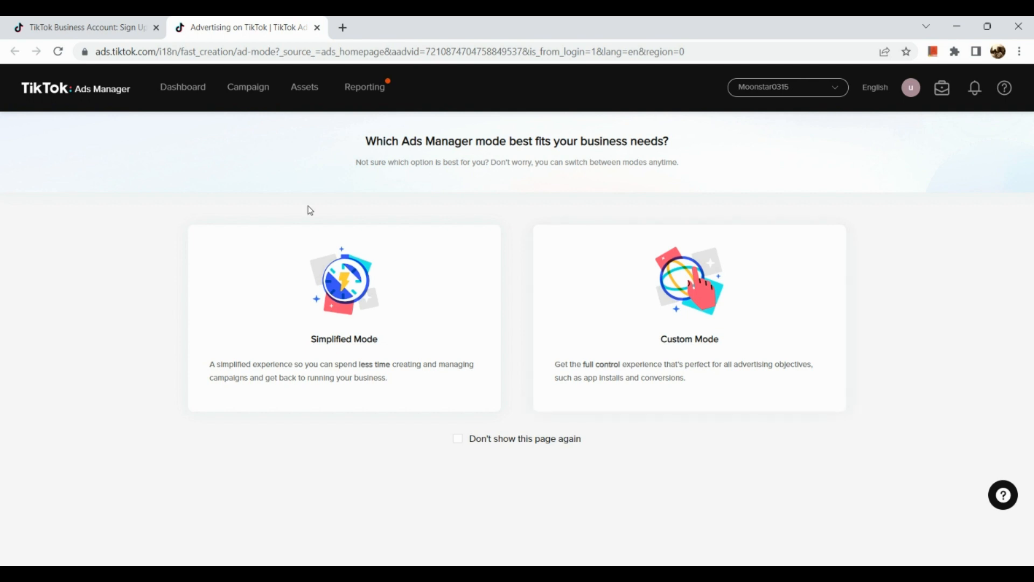
scroll(430, 192, "up", 3)
scroll(429, 192, "down", 3)
scroll(337, 302, "up", 5)
scroll(338, 302, "down", 2)
scroll(337, 302, "down", 3)
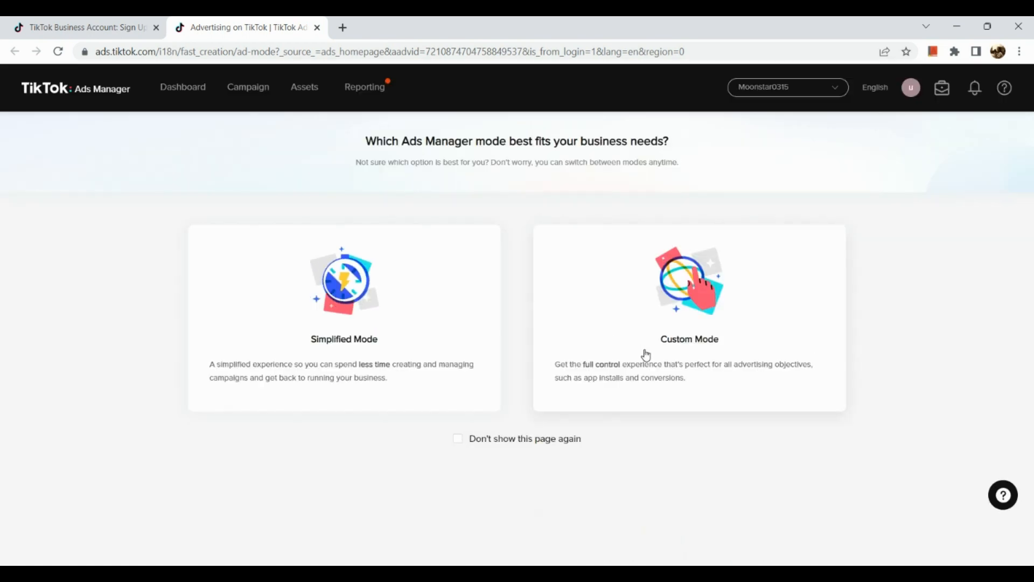
scroll(646, 355, "up", 5)
scroll(646, 354, "down", 5)
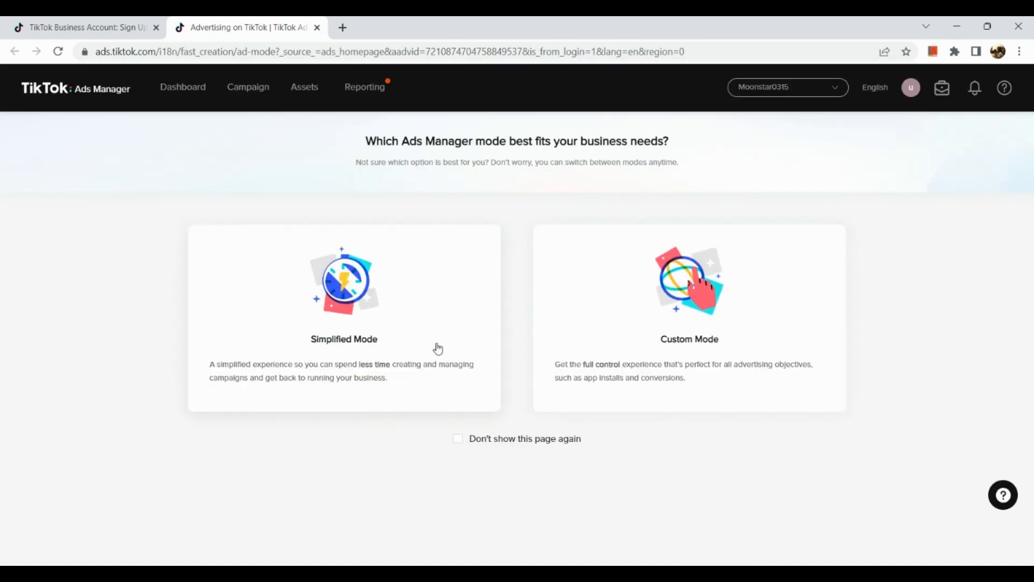
scroll(436, 348, "up", 5)
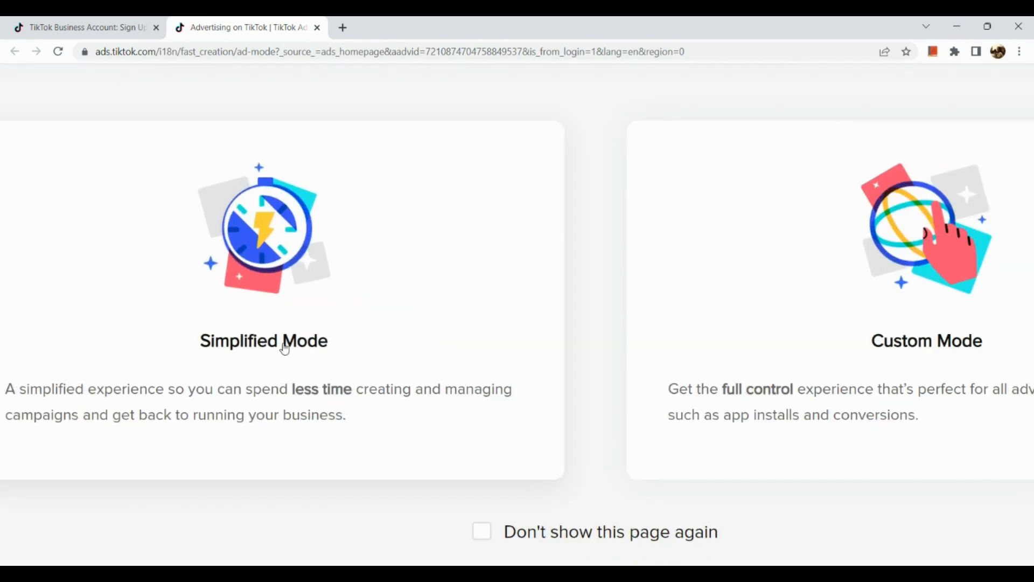
scroll(256, 358, "left", 3)
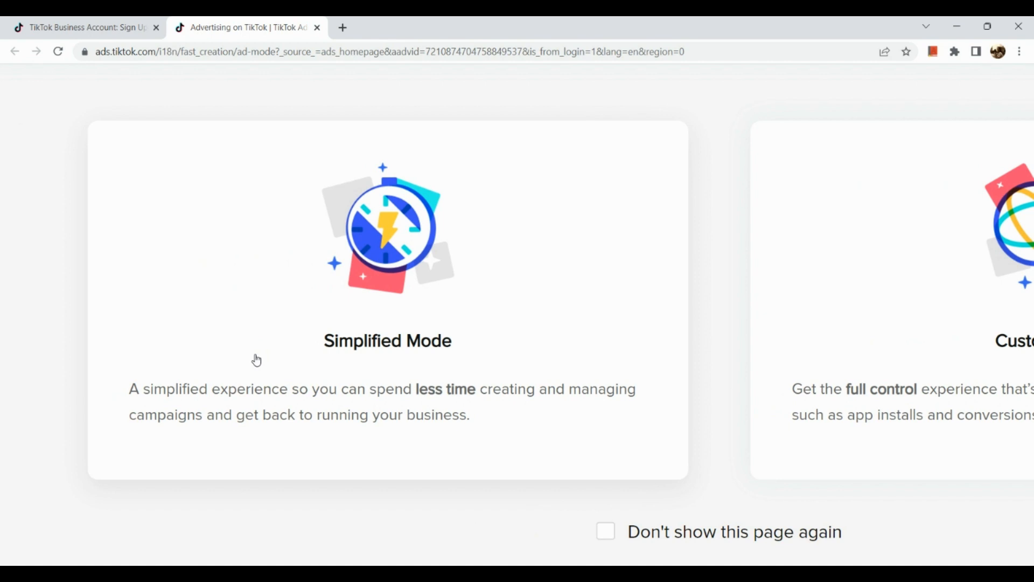
scroll(256, 359, "down", 5)
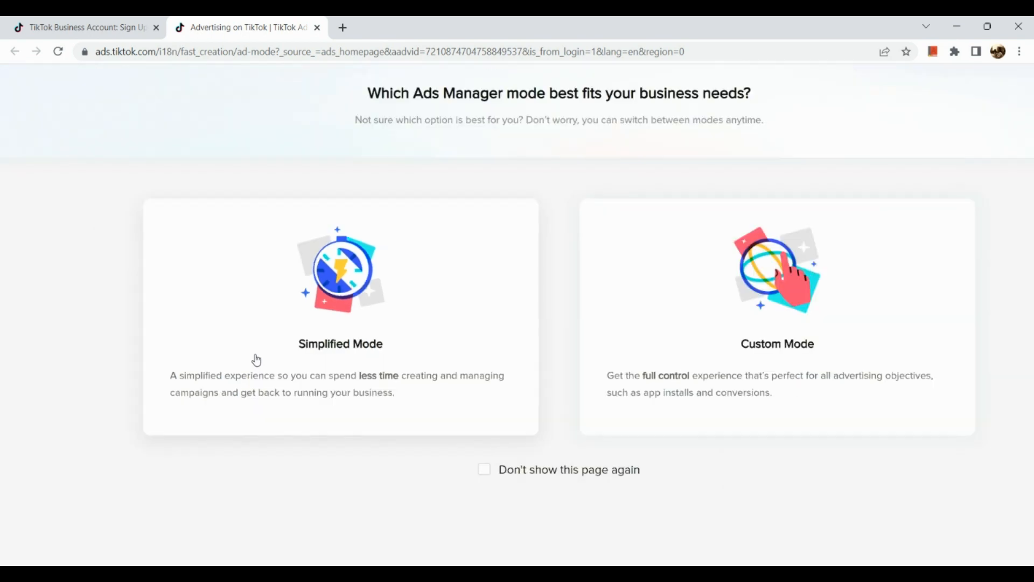
scroll(256, 359, "up", 4)
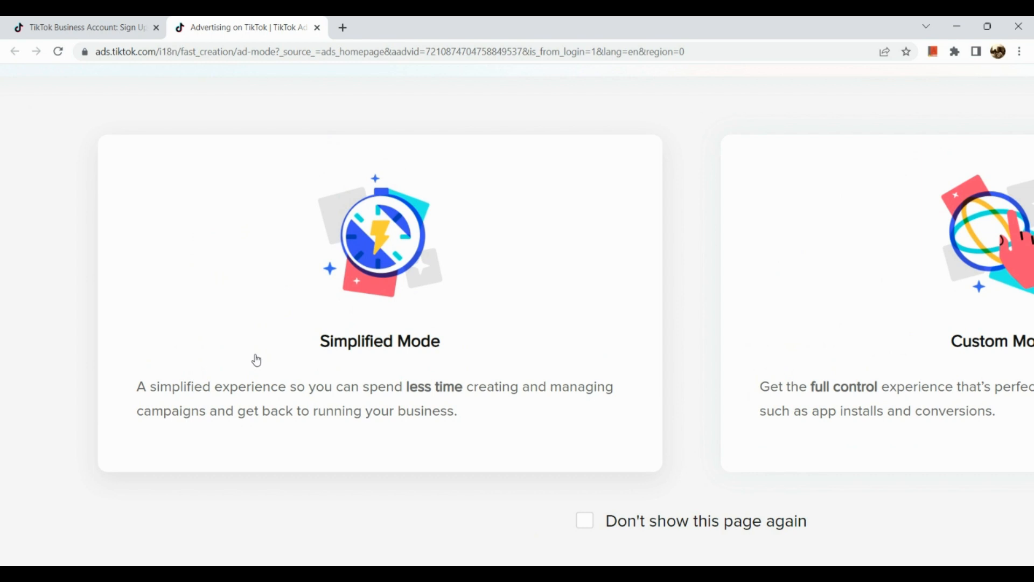
- Choose Custom Mode as the Ads Manager mode for creating the campaign
scroll(506, 339, "right", 5)
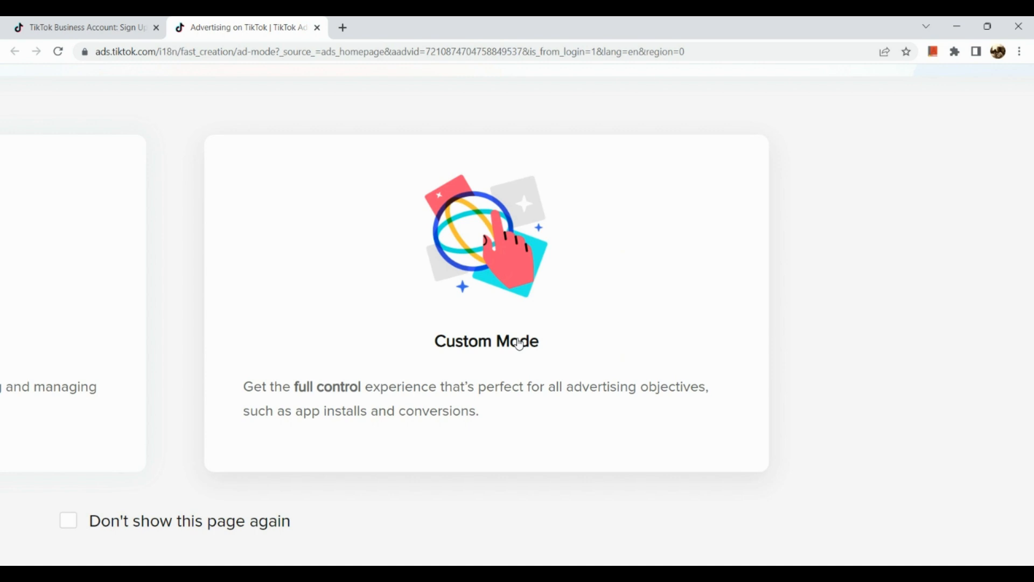
scroll(654, 271, "up", 3)
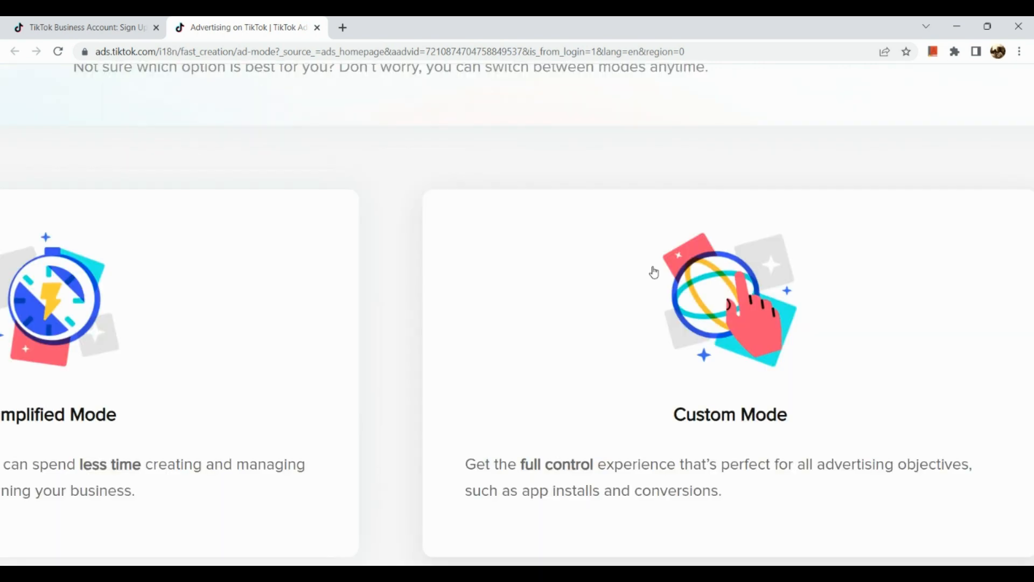
left_click(655, 272)
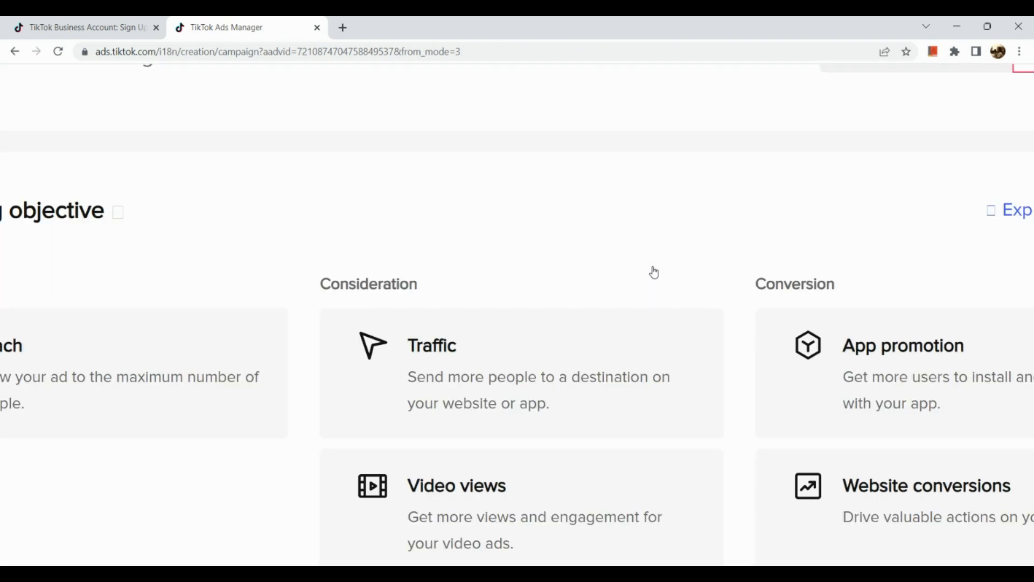
- Examine the advertising objectives offered for Awareness, Consideration and Conversion
scroll(542, 287, "down", 5)
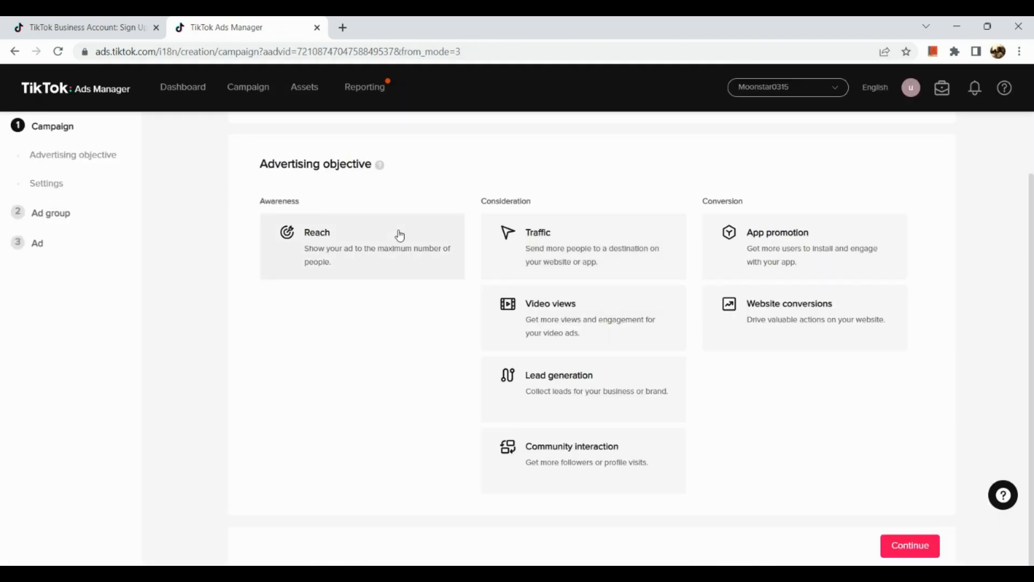
scroll(99, 143, "up", 5)
scroll(100, 143, "up", 5)
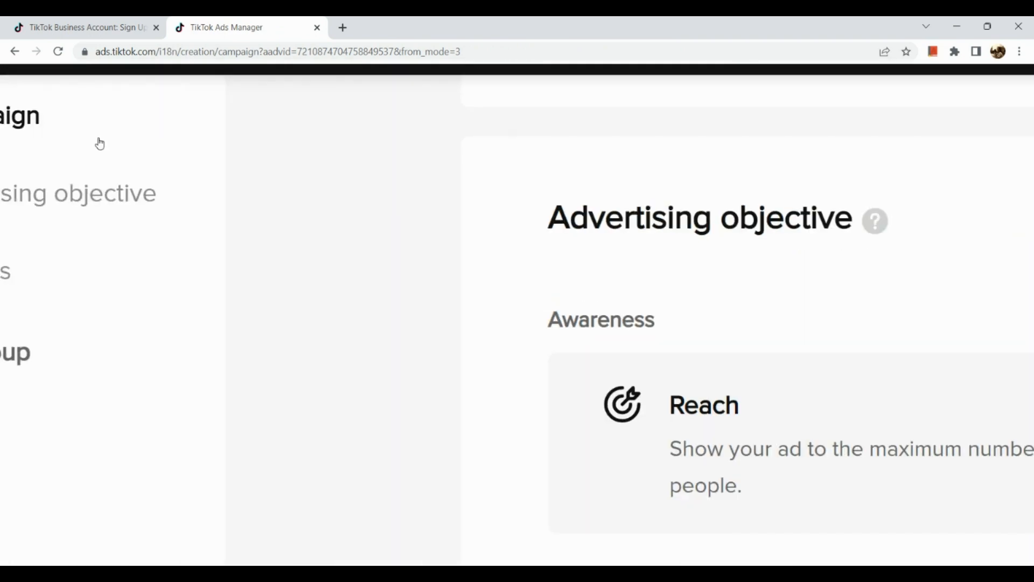
scroll(100, 144, "left", 3)
scroll(108, 156, "down", 5)
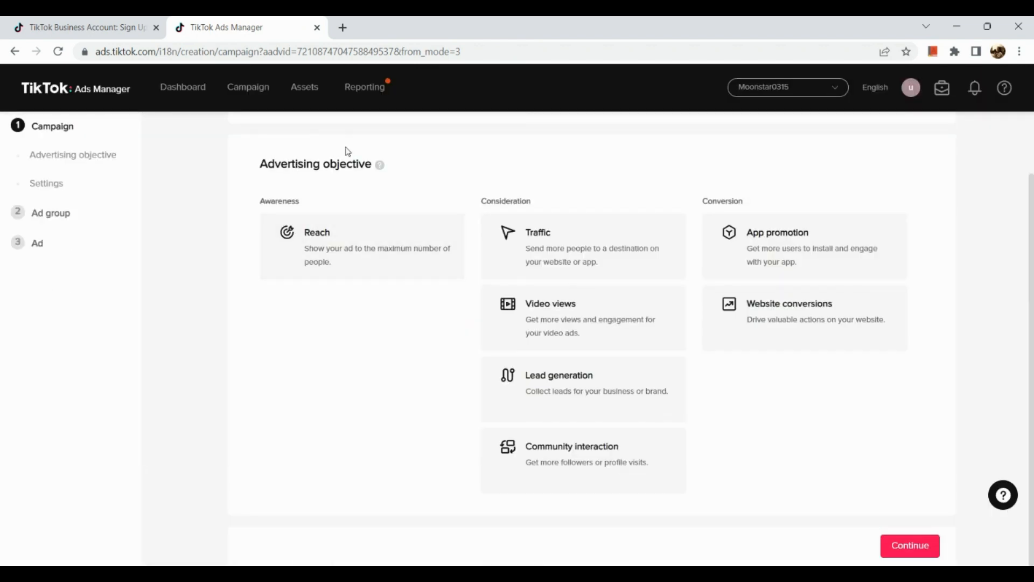
scroll(346, 151, "up", 5)
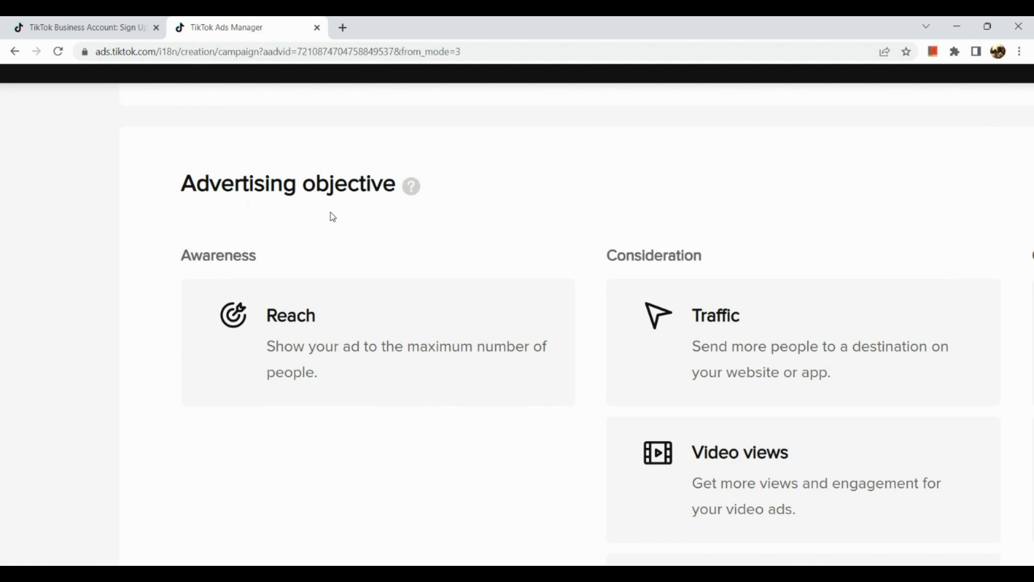
scroll(334, 217, "down", 5)
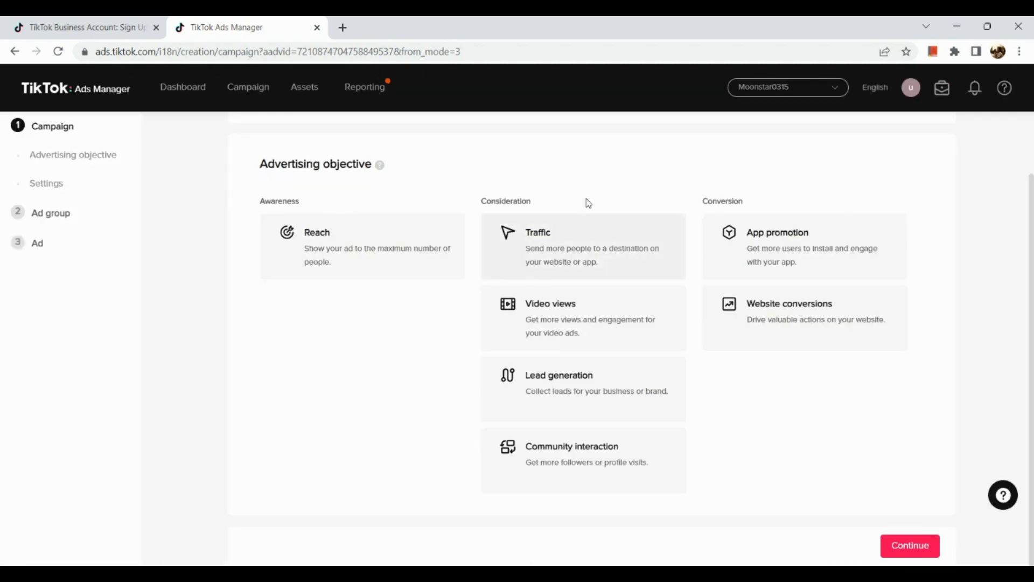
scroll(297, 217, "up", 5)
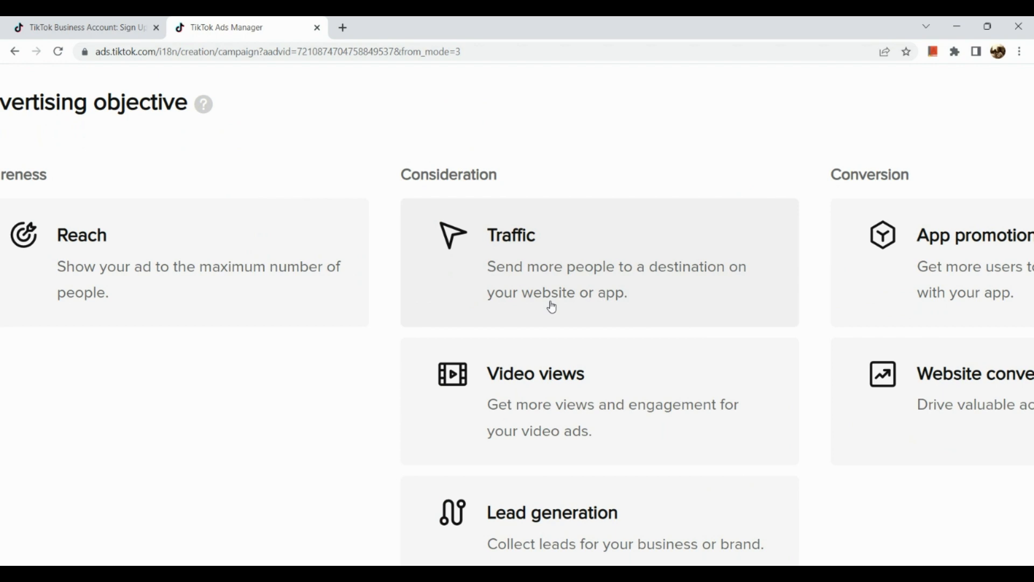
scroll(552, 307, "down", 5)
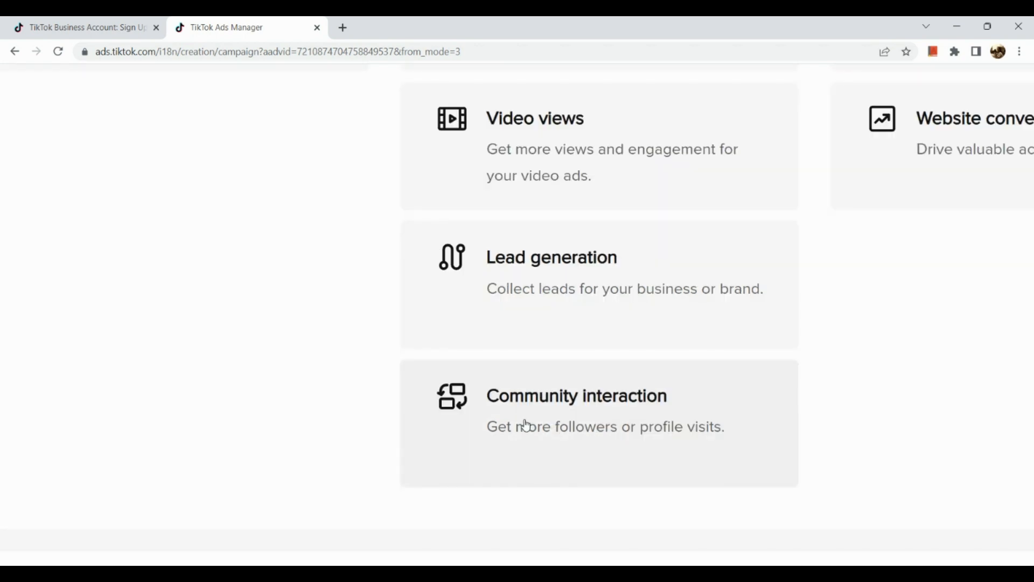
scroll(523, 423, "up", 3)
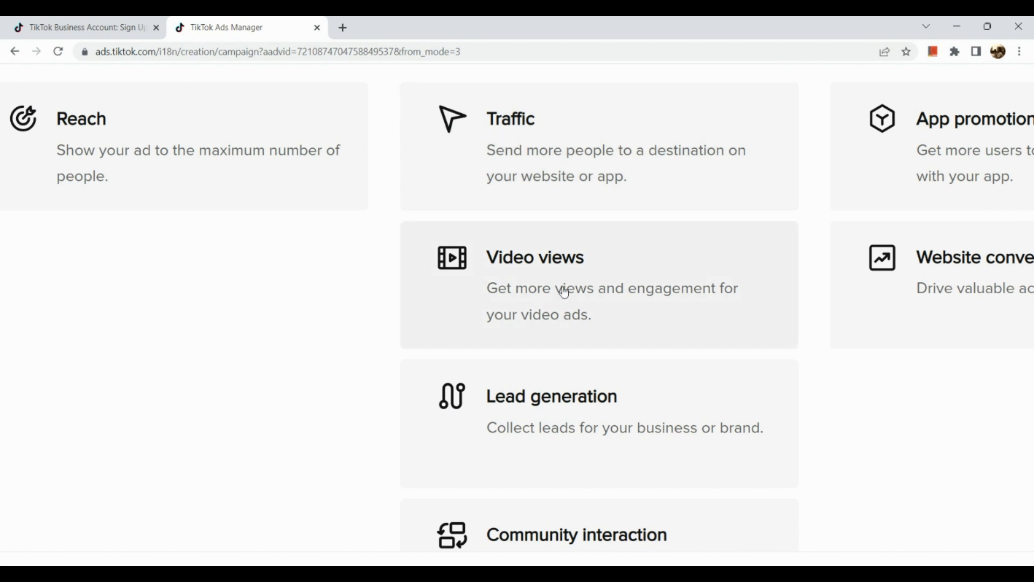
scroll(564, 293, "down", 1)
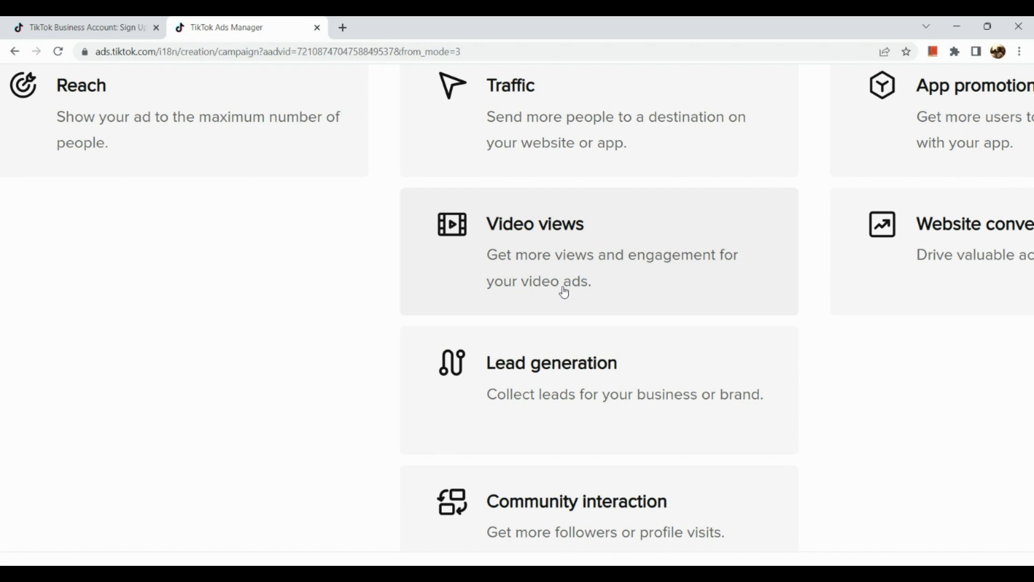
scroll(564, 293, "down", 3)
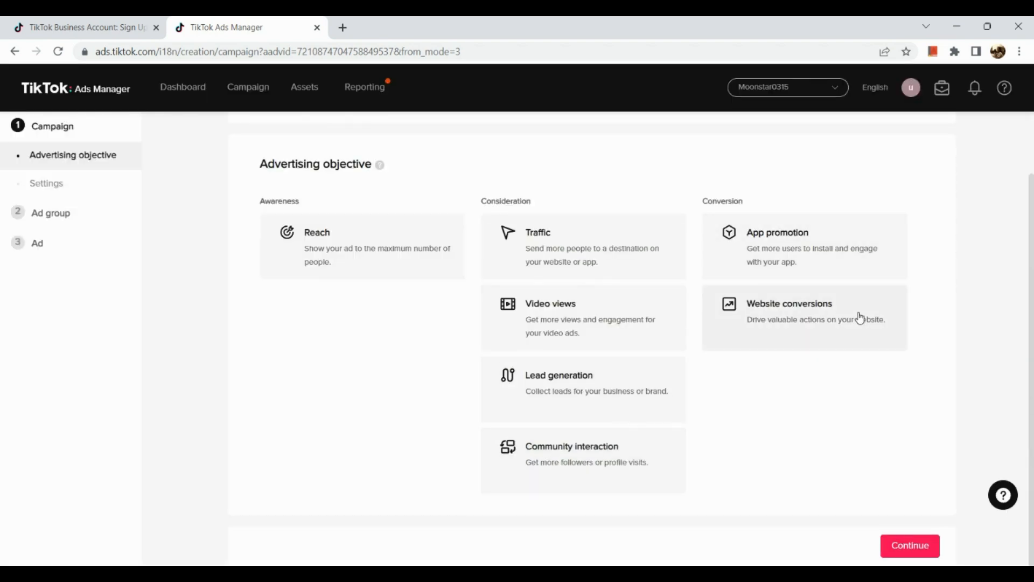
scroll(847, 272, "up", 3)
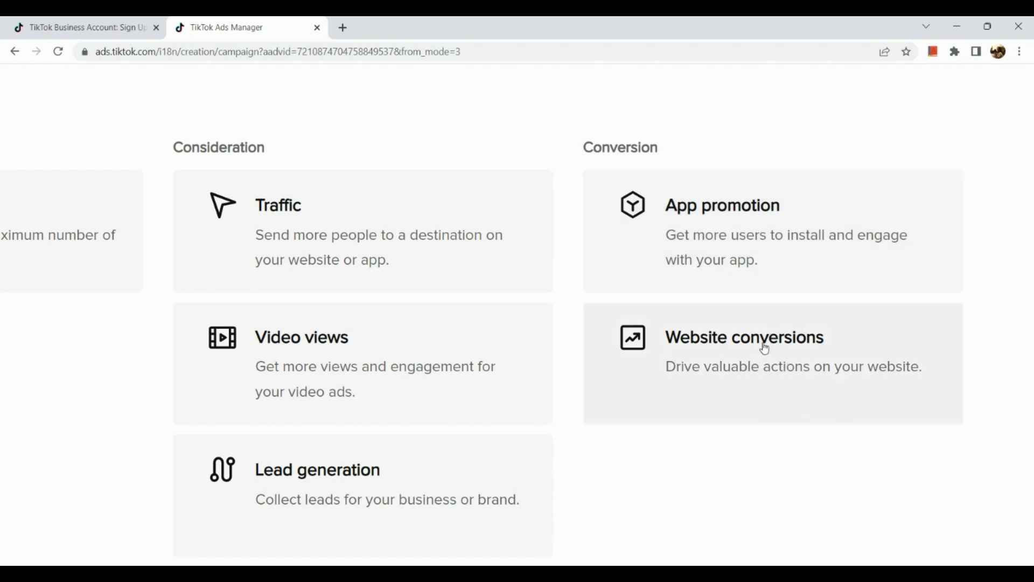
scroll(763, 348, "down", 5)
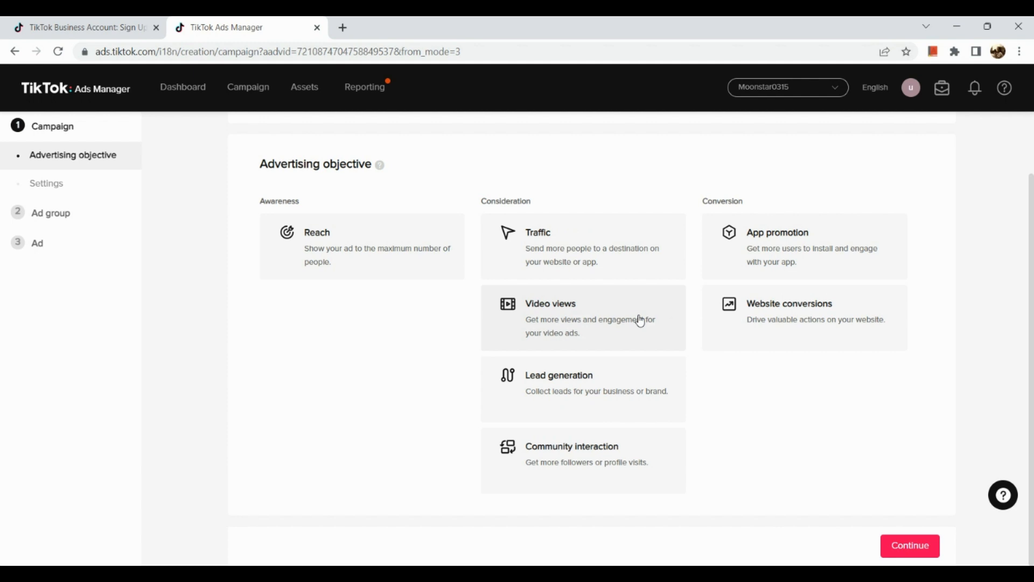
- Select Lead generation as the campaign's advertising objective
scroll(591, 407, "up", 5)
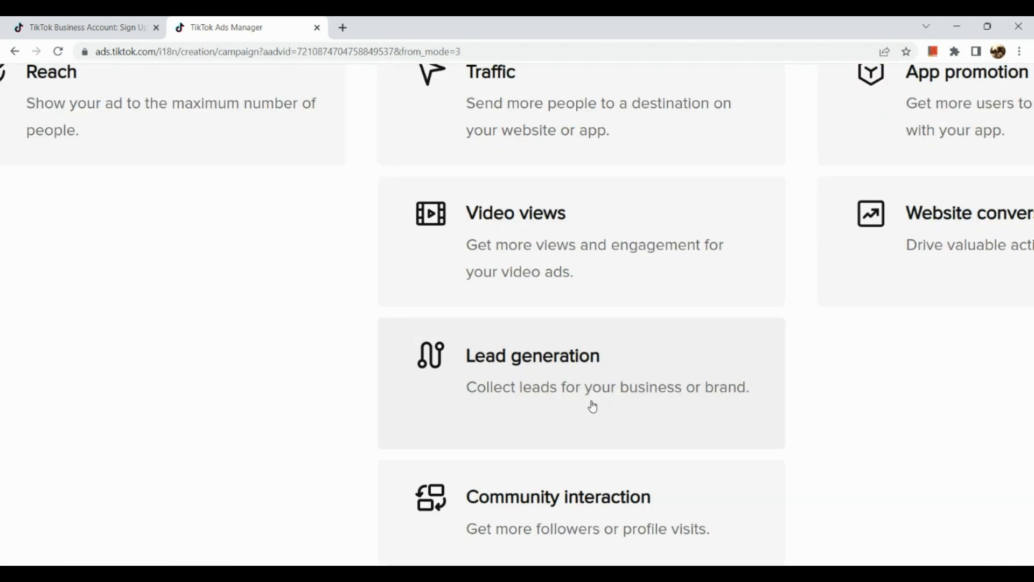
left_click(593, 407)
scroll(593, 407, "down", 3)
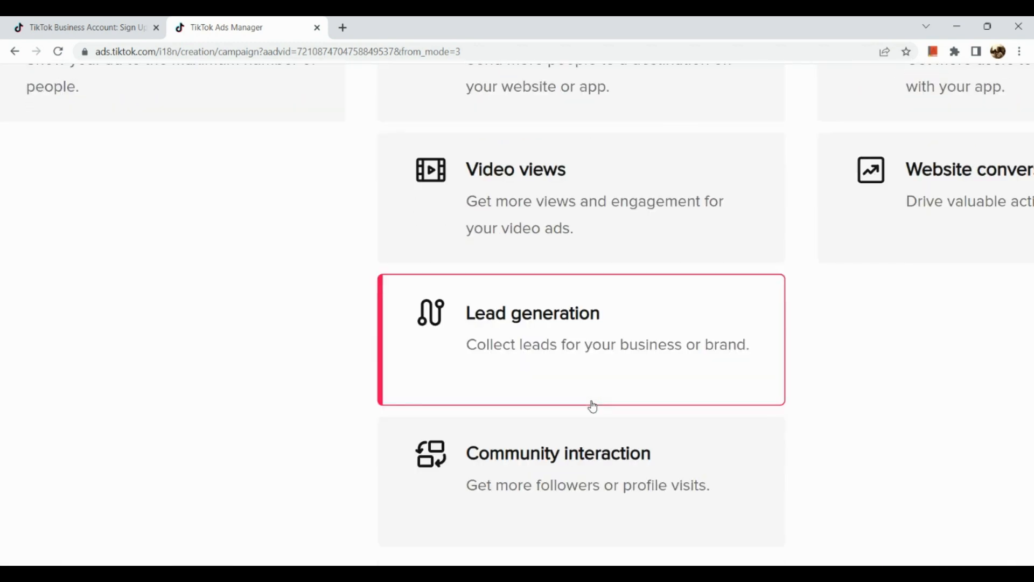
- Replace the default campaign name in the campaign settings with "moonstar leads"
scroll(593, 405, "down", 6)
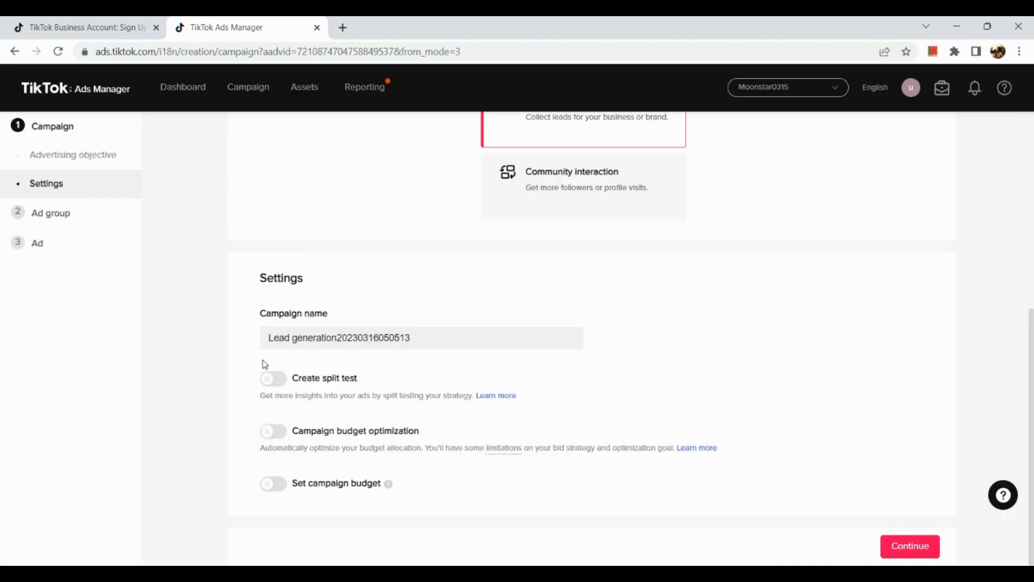
scroll(264, 364, "up", 4)
triple_click(379, 318)
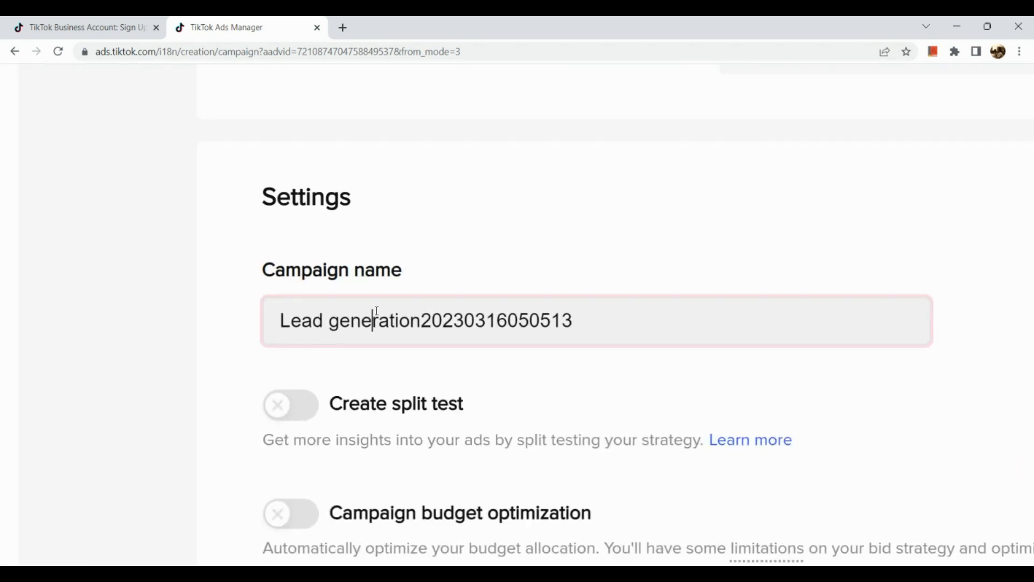
key("BackSpace")
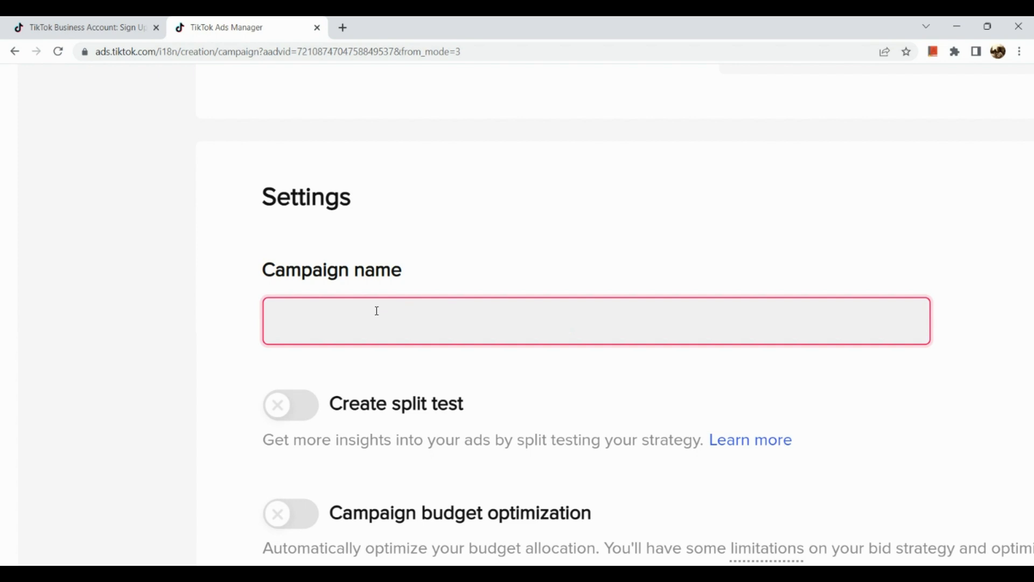
type("moons")
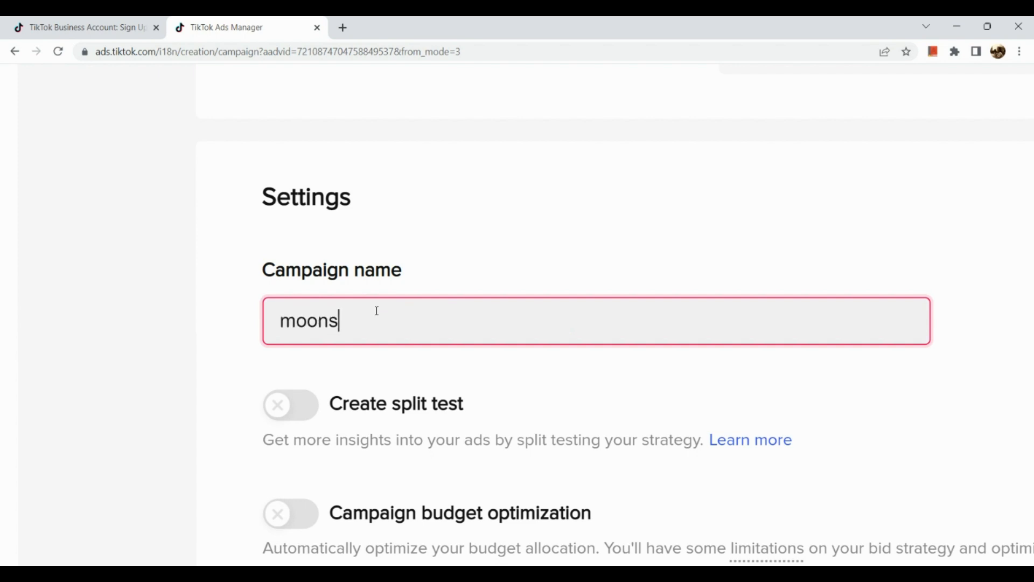
type("tar leads")
scroll(376, 311, "down", 5)
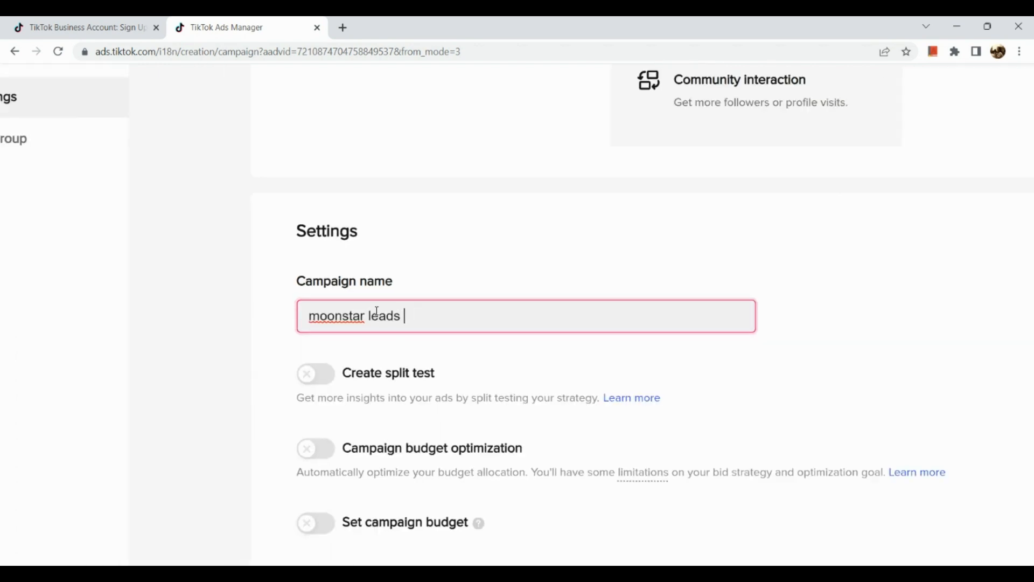
- Leave split test, campaign budget optimization and campaign budget off, and continue to the ad group setup
scroll(299, 386, "up", 5)
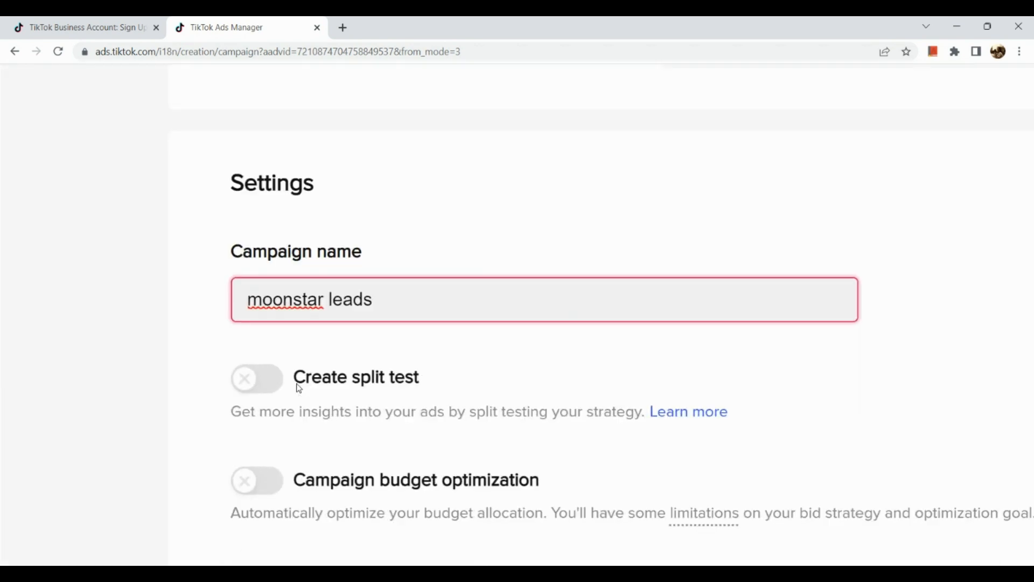
scroll(414, 389, "down", 5)
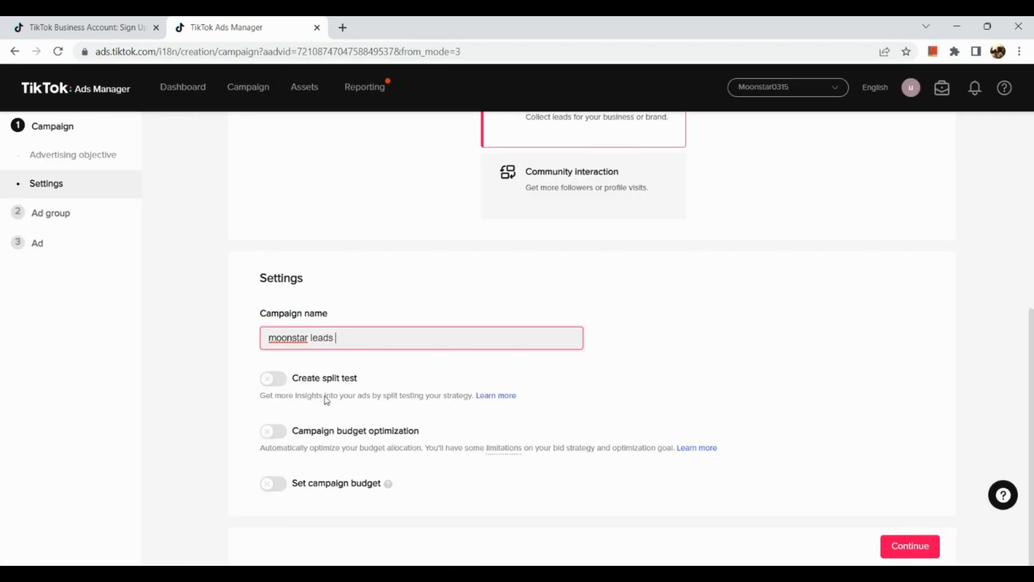
scroll(324, 477, "up", 5)
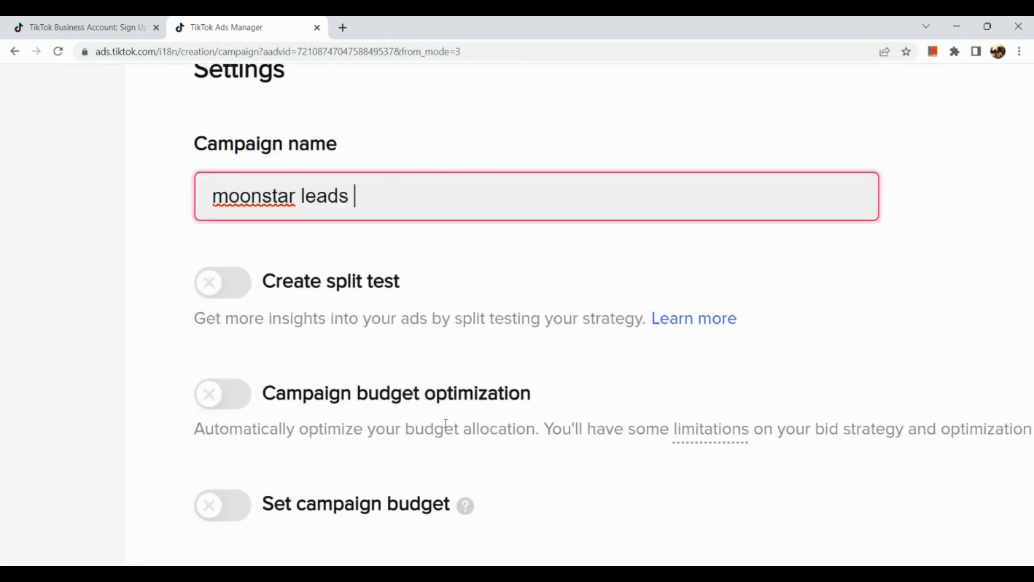
scroll(412, 414, "down", 5)
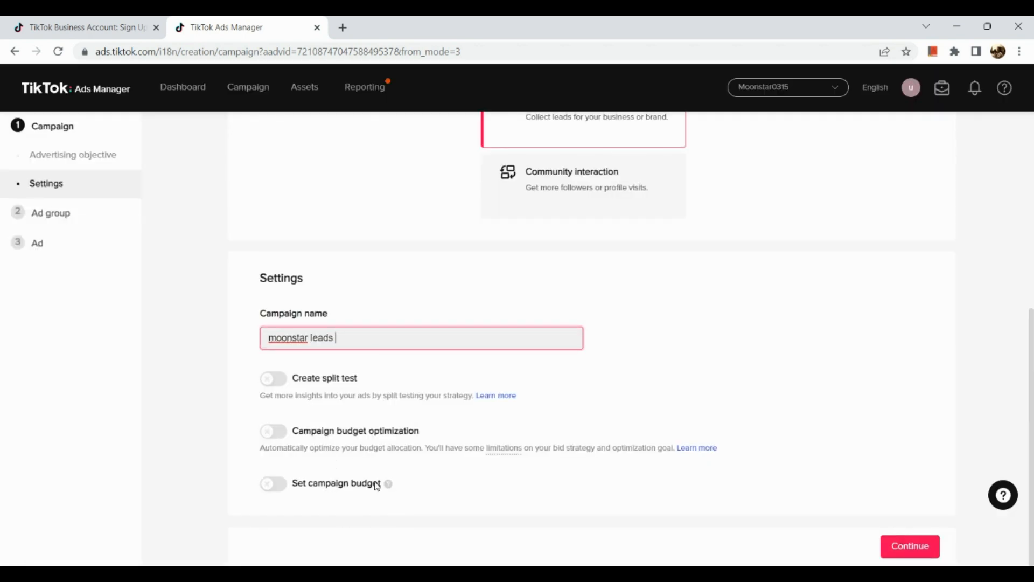
left_click(916, 546)
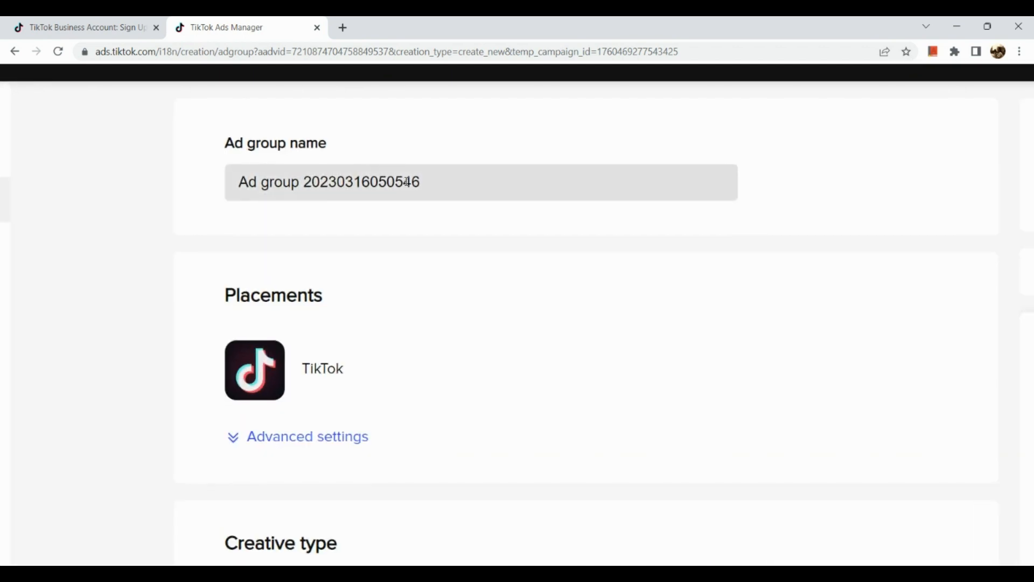
- Expand the advanced placement settings for TikTok and keep user comments, video download and video sharing turned on
triple_click(407, 181)
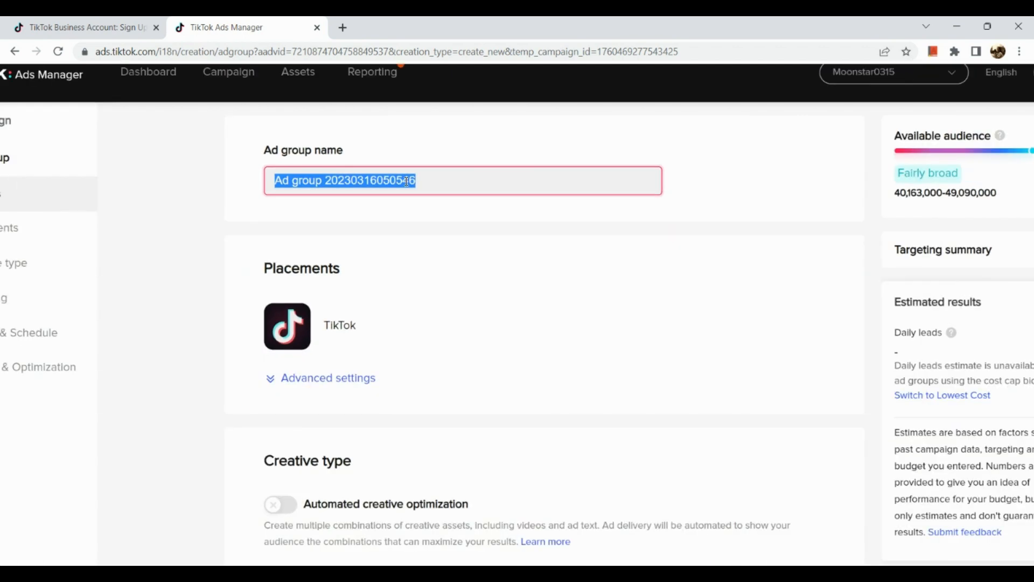
scroll(288, 292, "down", 1)
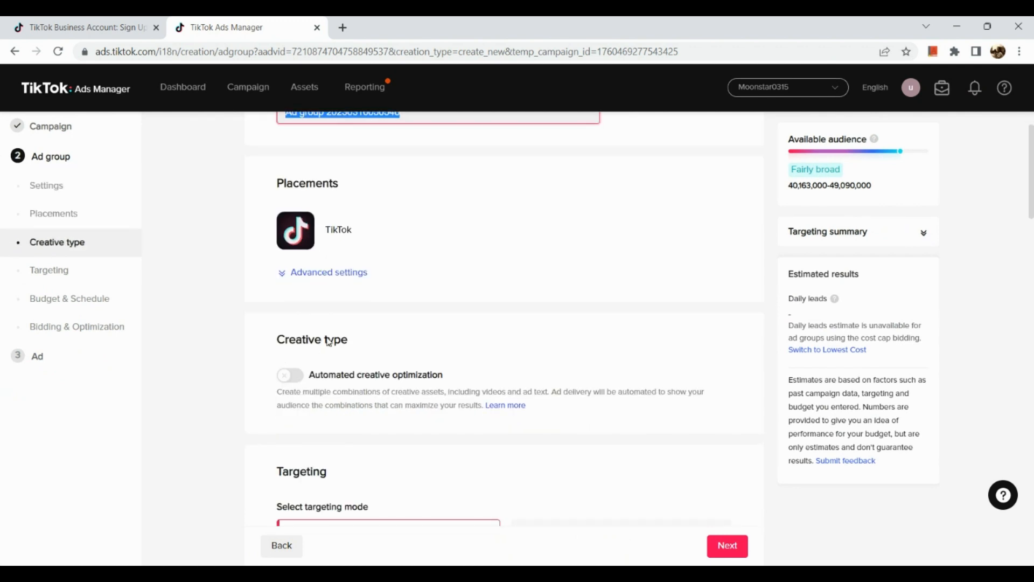
left_click(340, 273)
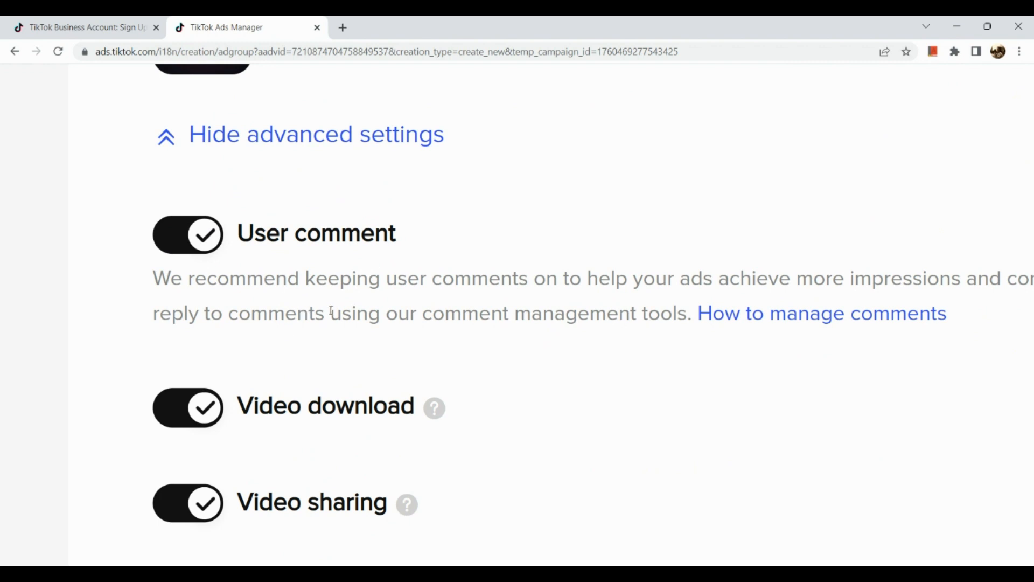
scroll(337, 312, "right", 3)
scroll(337, 312, "right", 5)
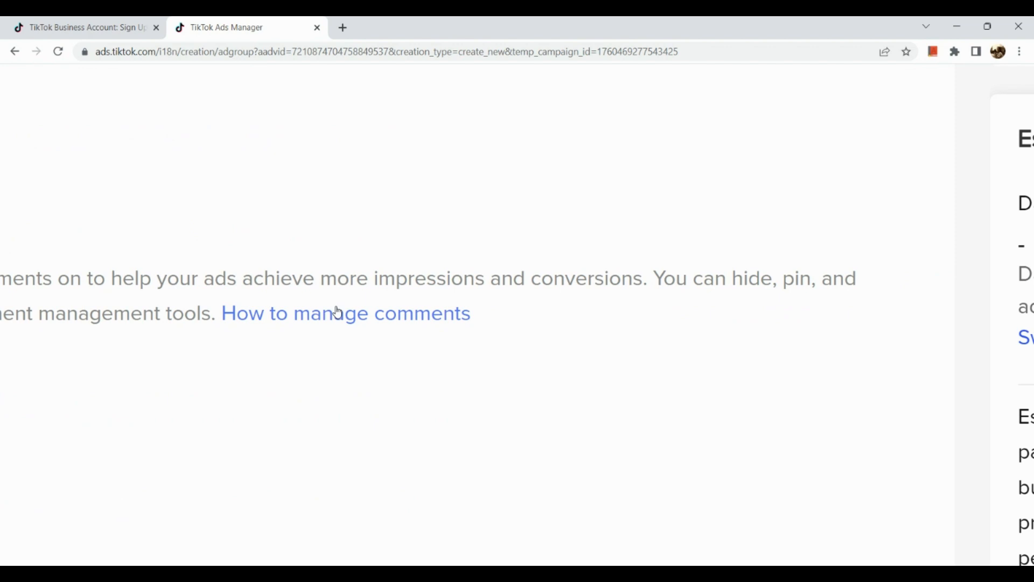
scroll(337, 312, "down", 8)
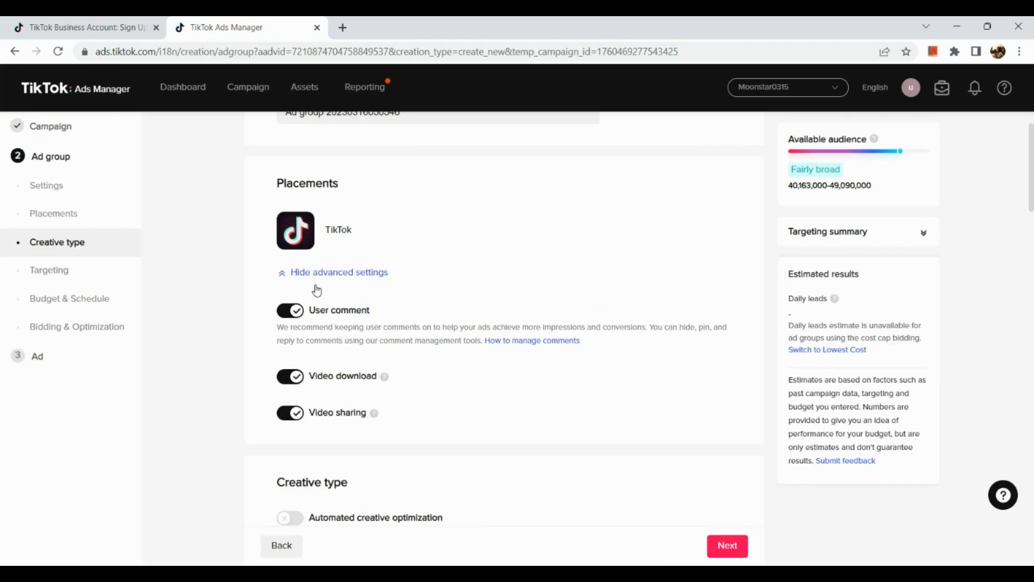
left_click(297, 313)
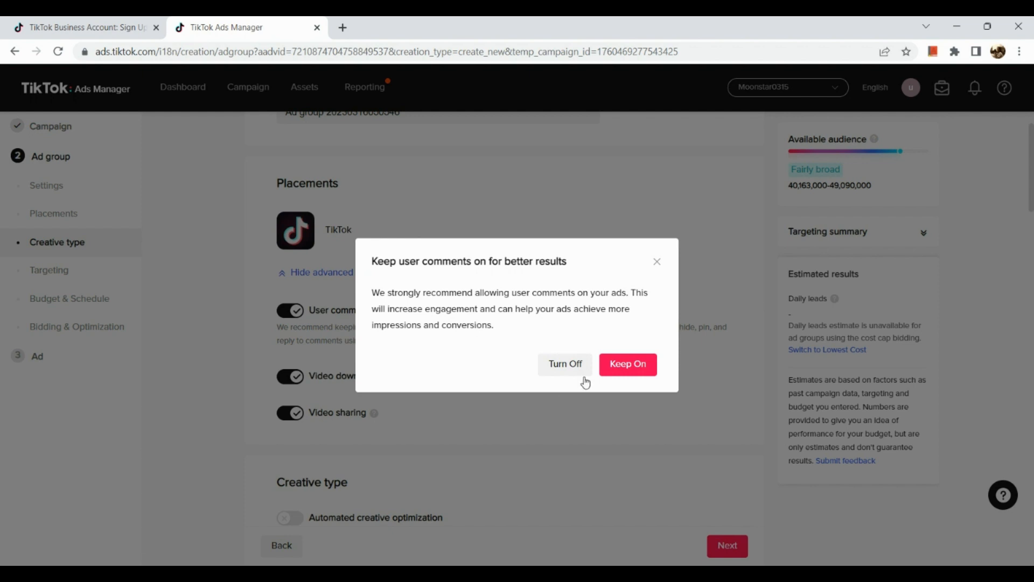
left_click(662, 266)
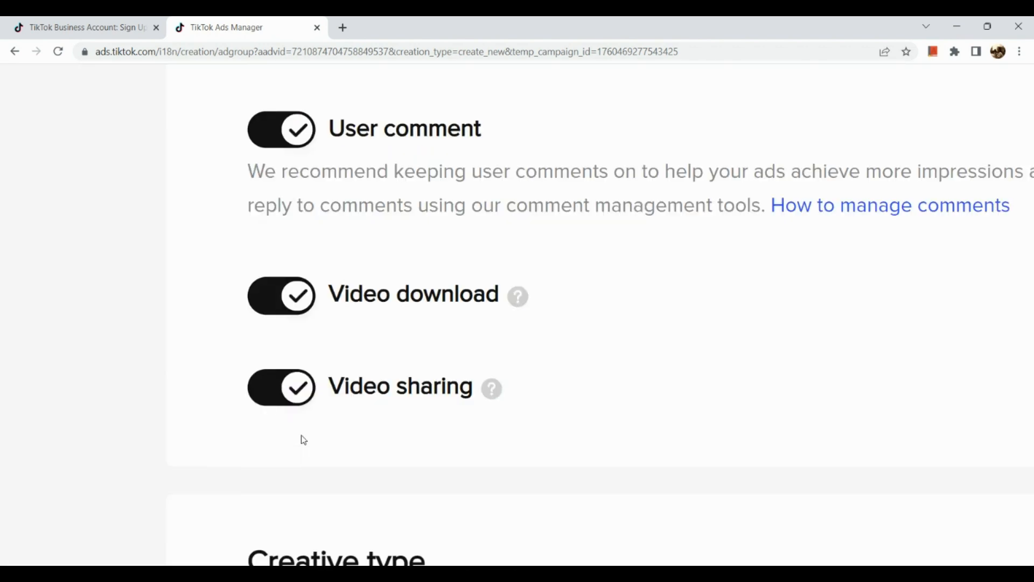
- Turn on Automated creative optimization for the ad group's creative type
scroll(301, 435, "down", 5)
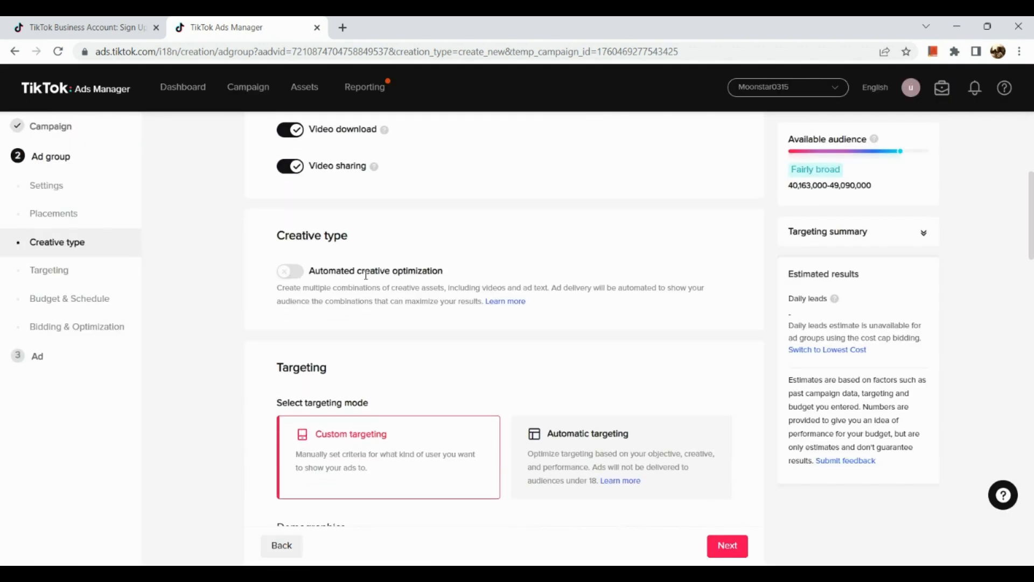
scroll(366, 275, "down", 3)
scroll(363, 277, "up", 2)
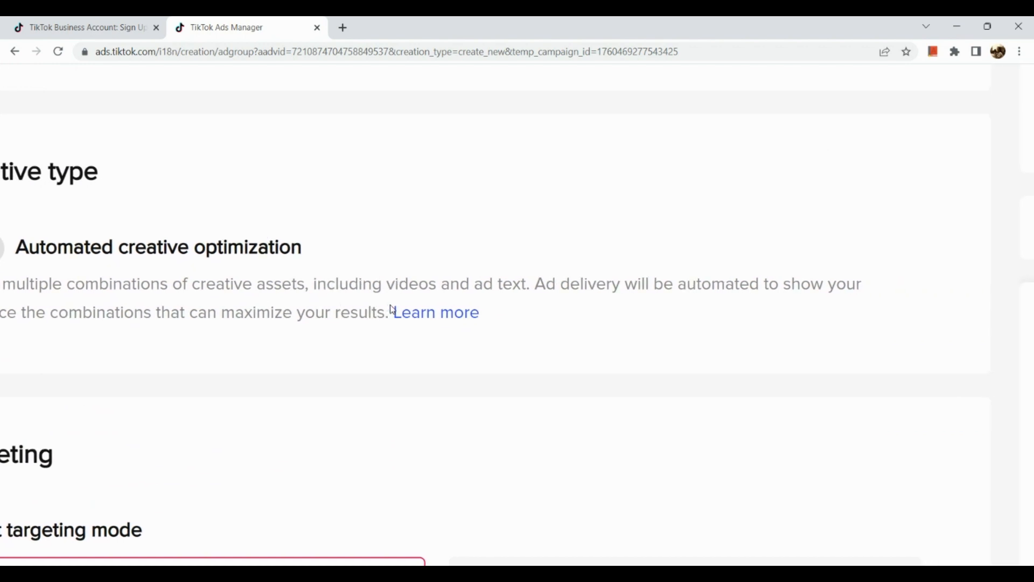
scroll(392, 310, "left", 3)
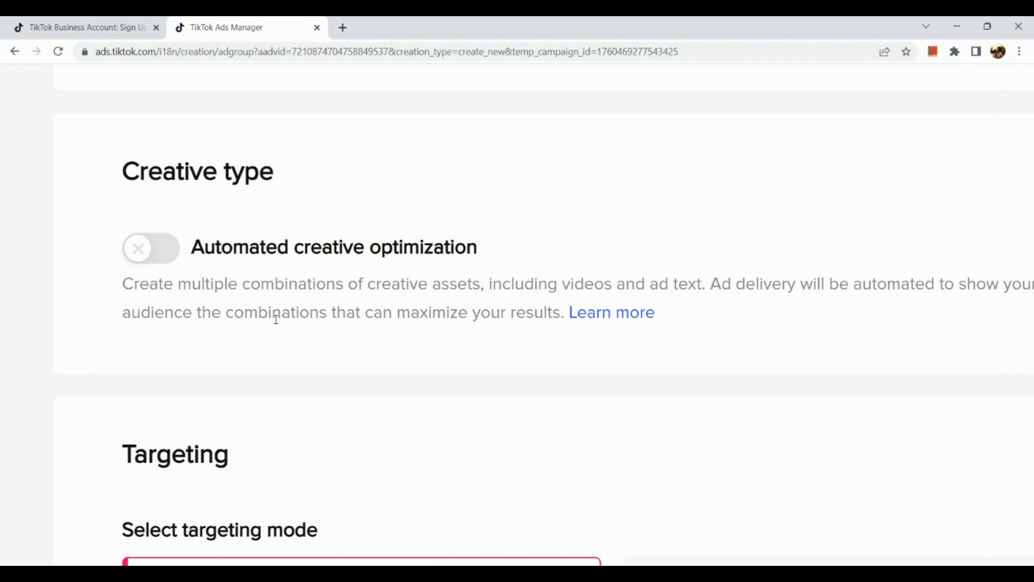
left_click(163, 254)
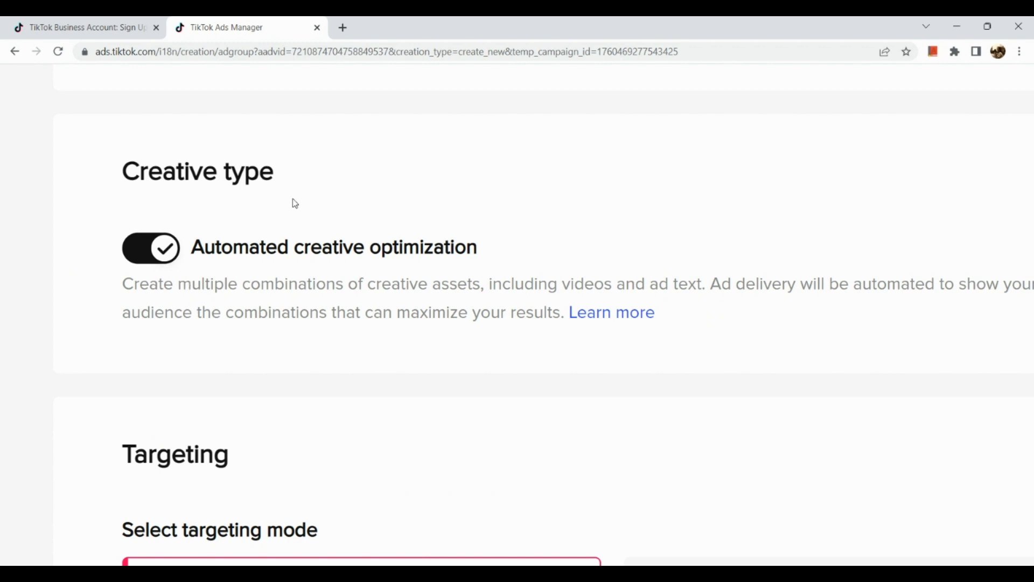
- Examine the descriptions of the Custom targeting and Automatic targeting modes
scroll(208, 287, "down", 3)
scroll(208, 287, "down", 5)
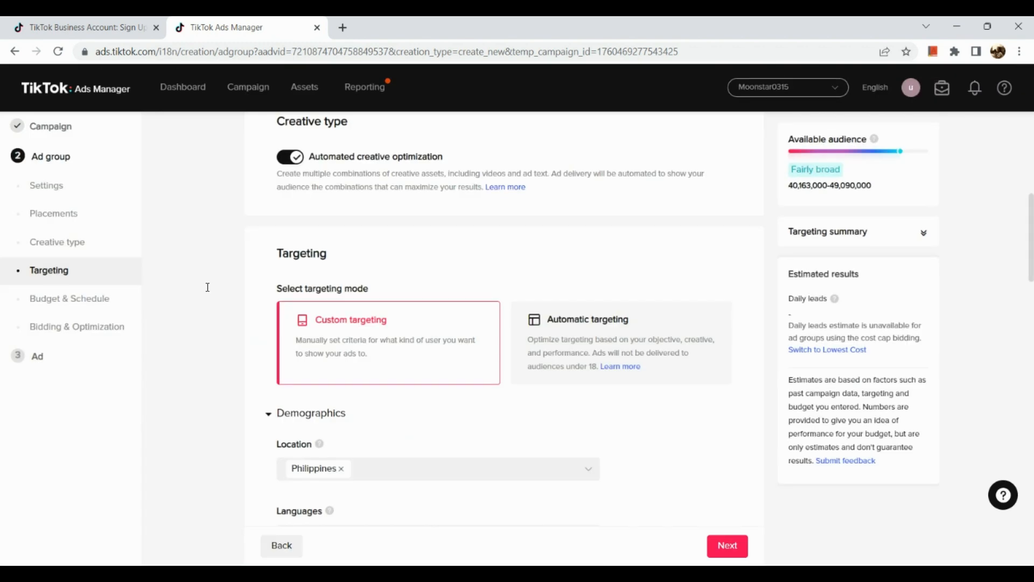
scroll(340, 325, "up", 5)
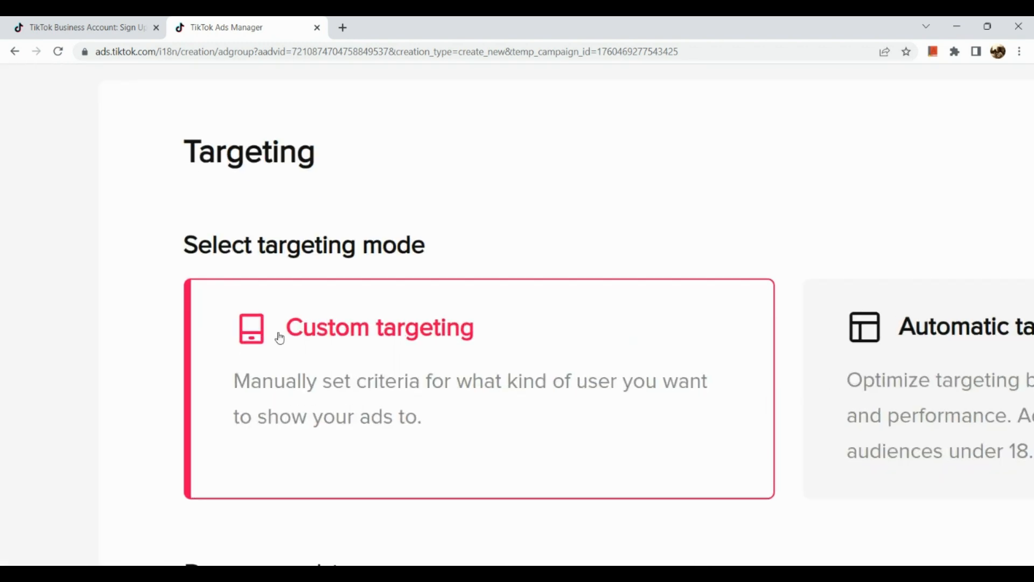
scroll(356, 397, "right", 5)
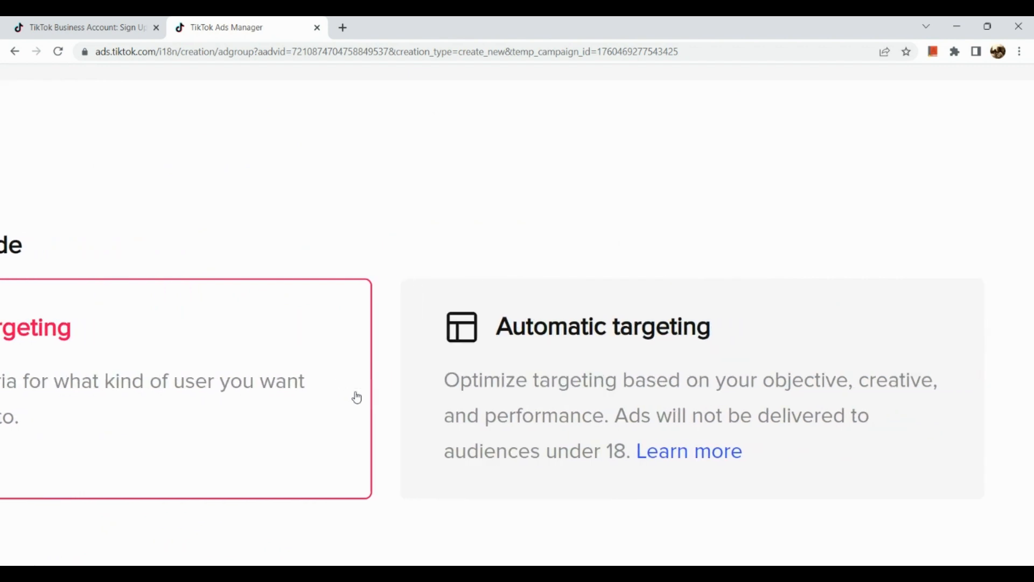
scroll(357, 397, "left", 5)
scroll(356, 397, "right", 5)
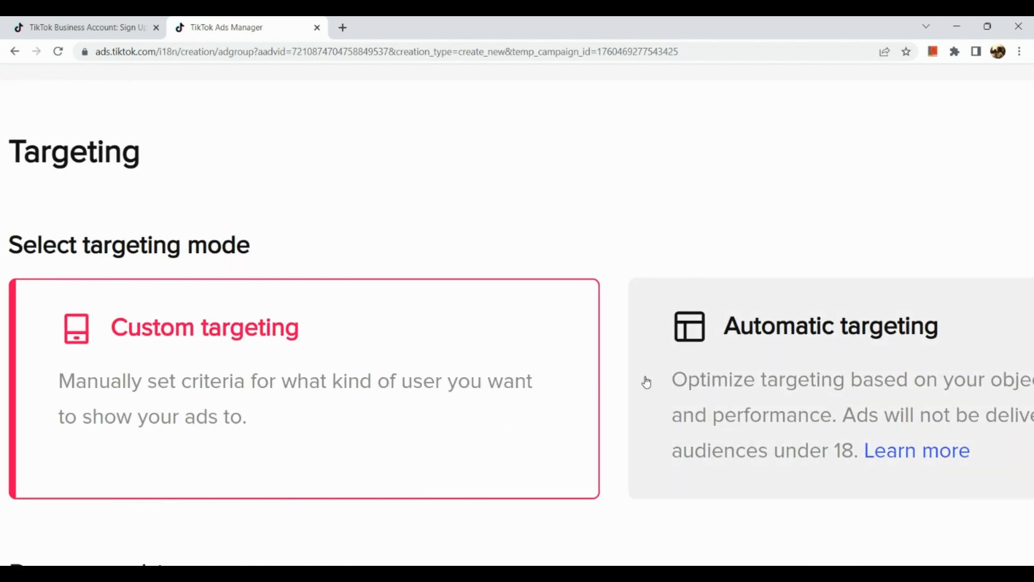
scroll(645, 383, "right", 2)
scroll(645, 383, "down", 1)
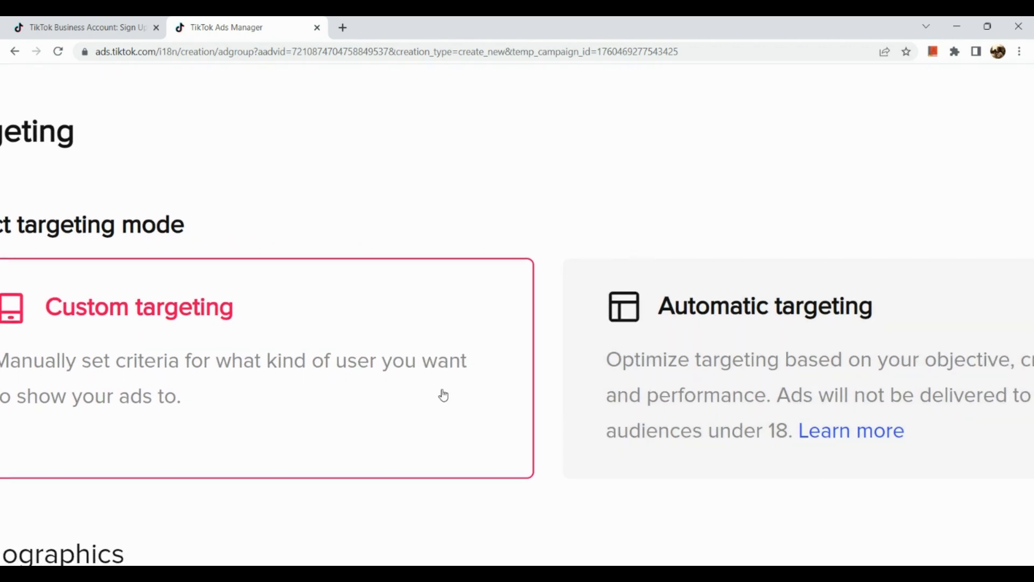
scroll(443, 394, "left", 3)
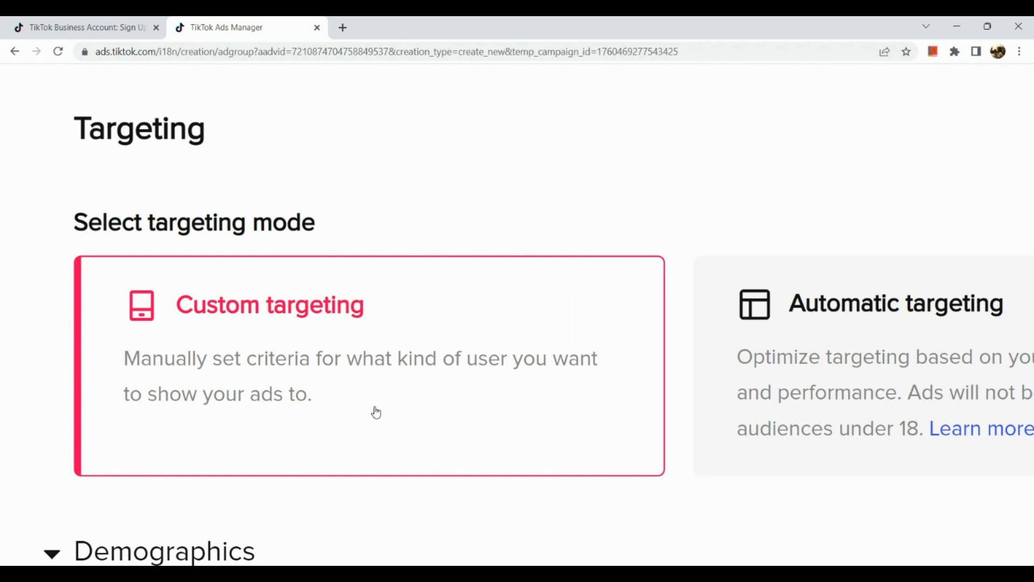
scroll(377, 413, "right", 5)
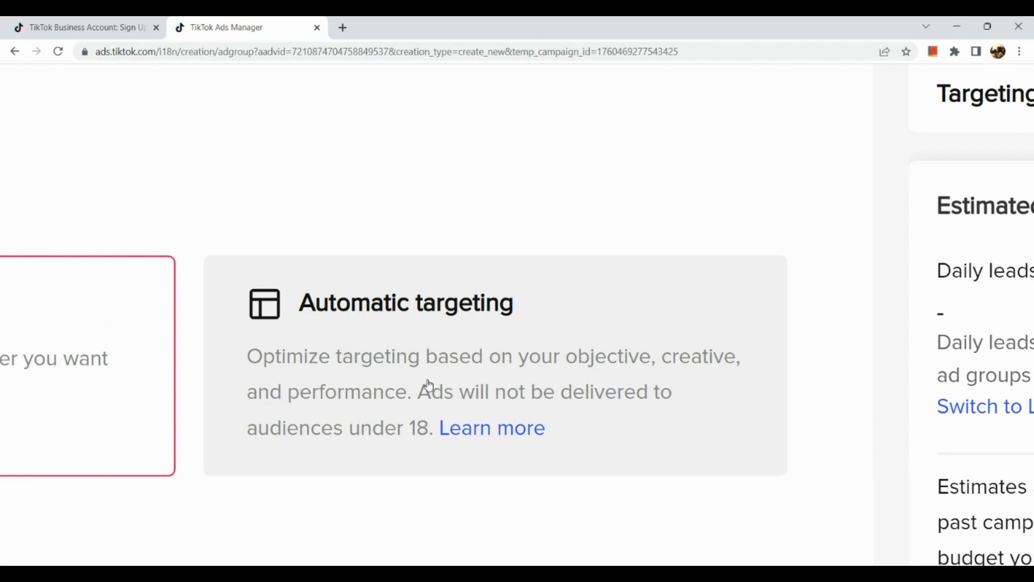
scroll(429, 386, "left", 8)
scroll(377, 347, "down", 3)
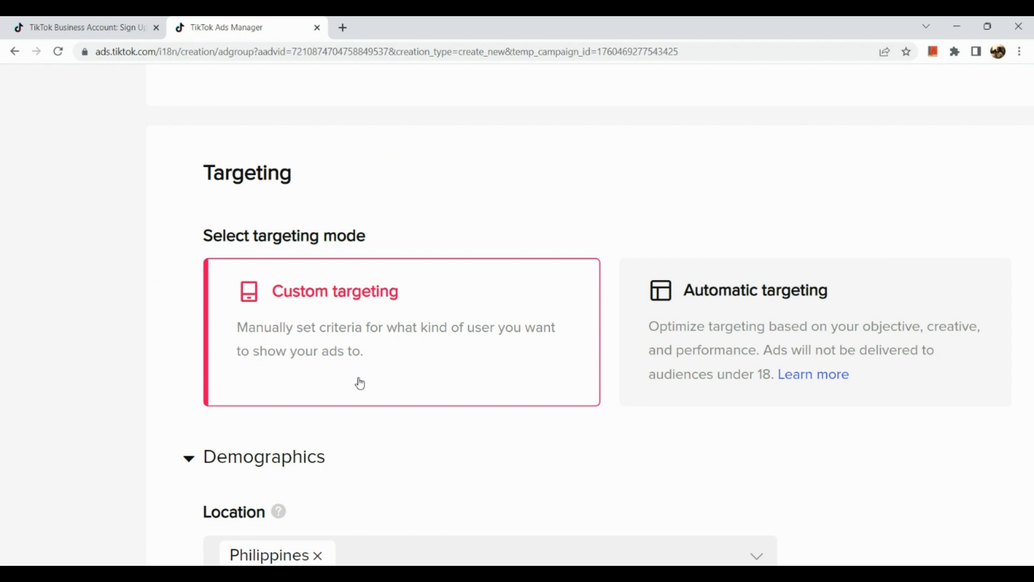
- Switch the ad group to Automatic targeting and add Malaysia, Kuwait and Indonesia to the target locations
left_click(731, 321)
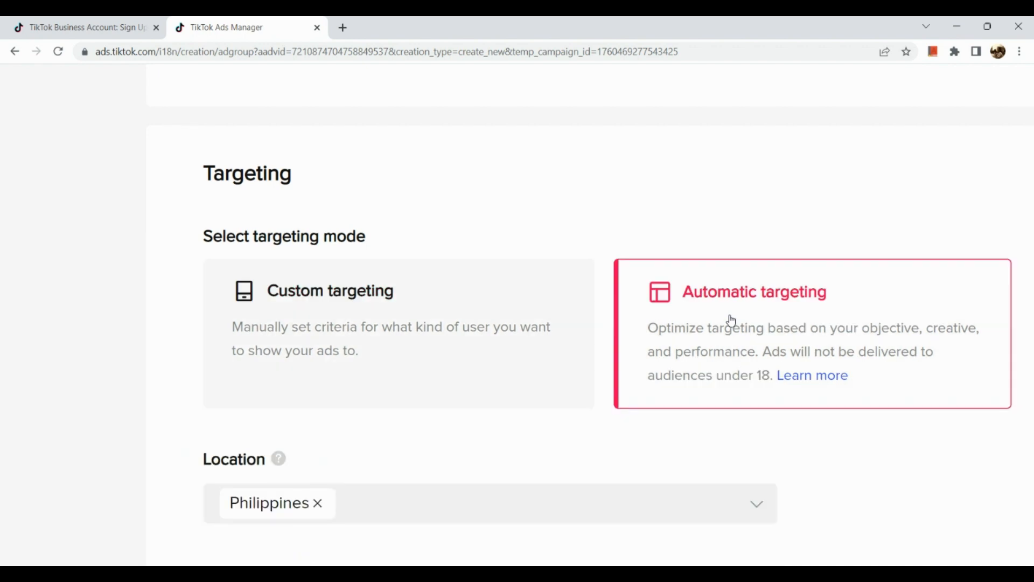
scroll(600, 300, "down", 4)
scroll(497, 313, "down", 4)
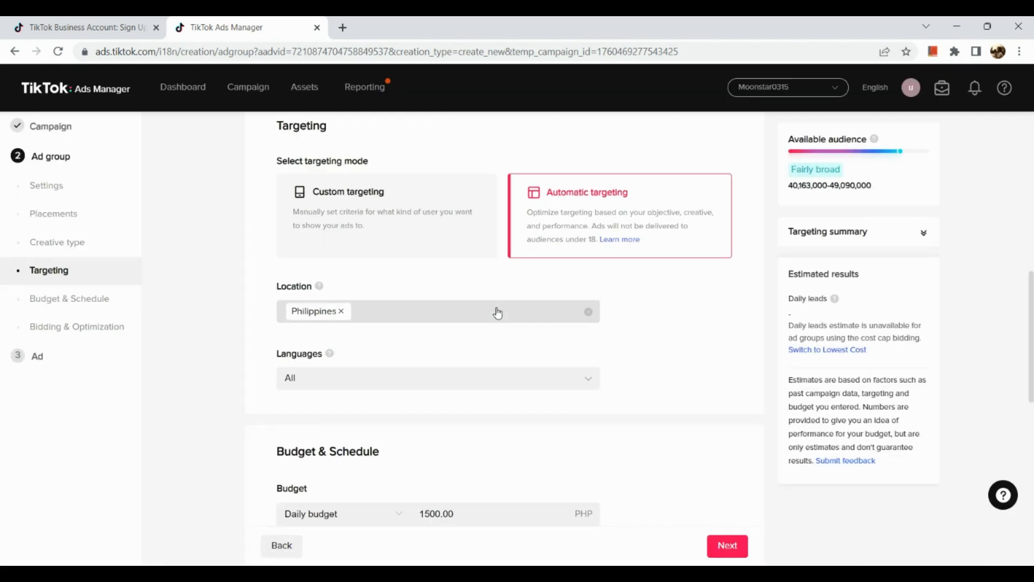
left_click(497, 312)
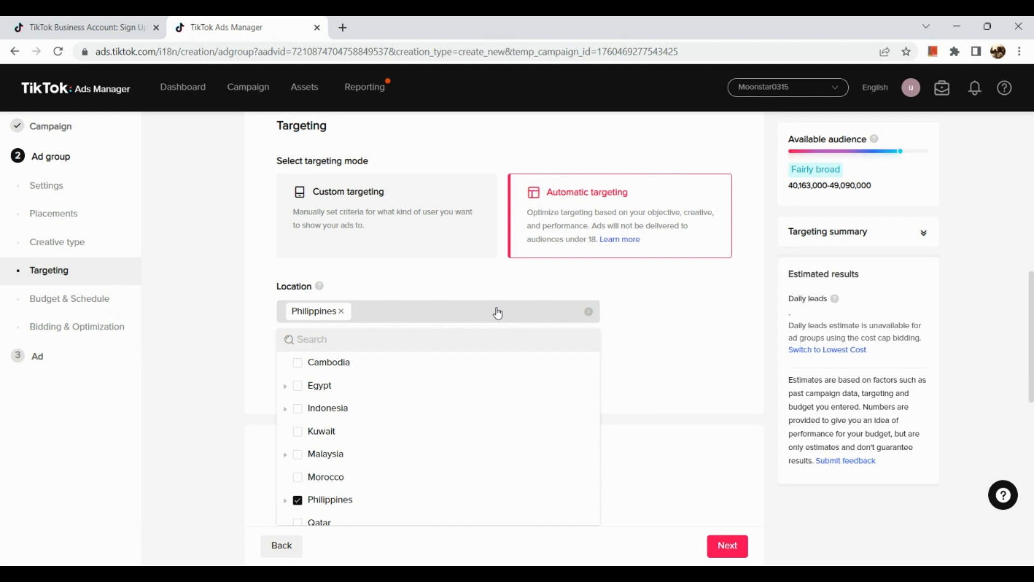
left_click(377, 416)
left_click(378, 415)
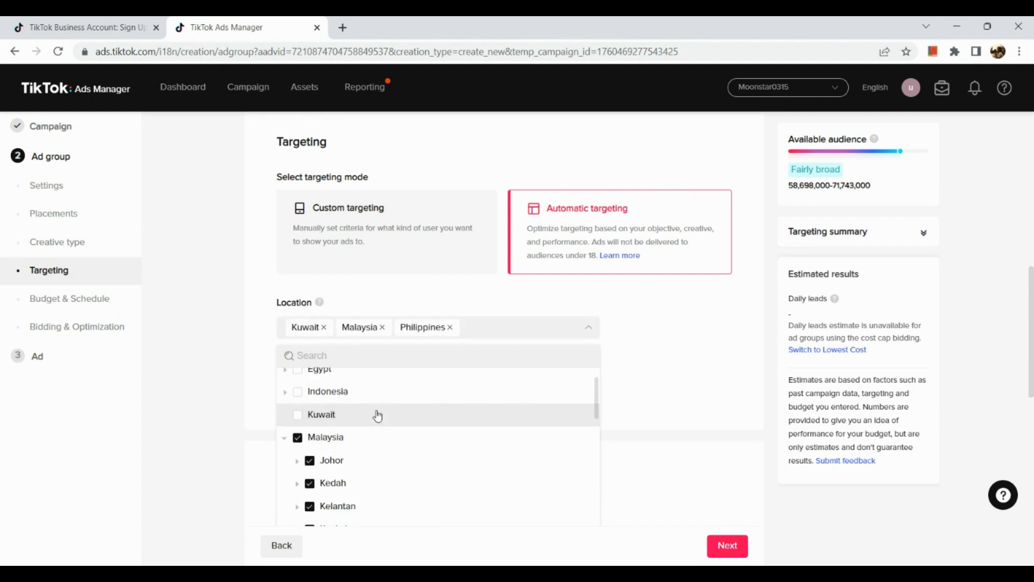
left_click(380, 400)
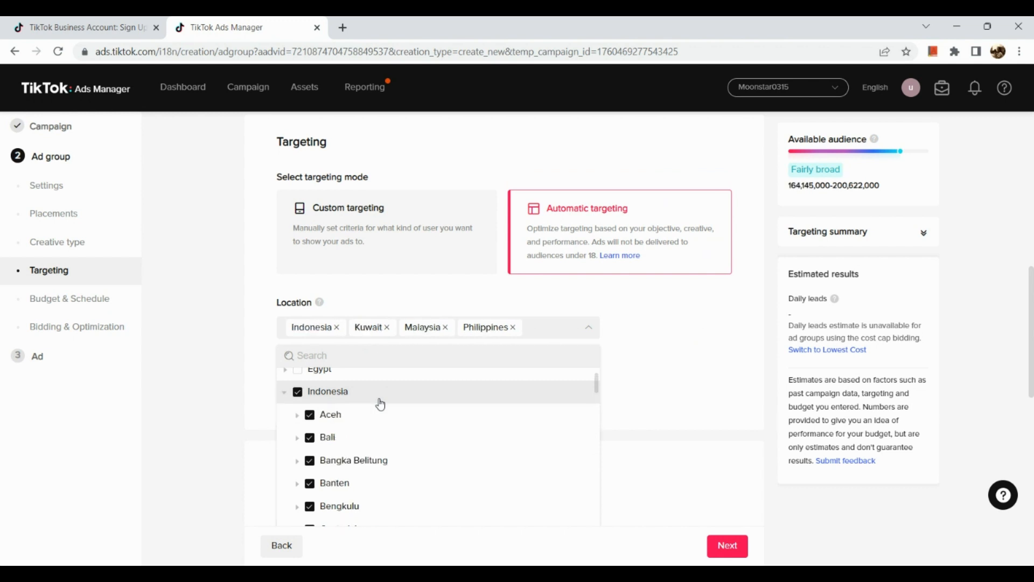
scroll(380, 404, "down", 3)
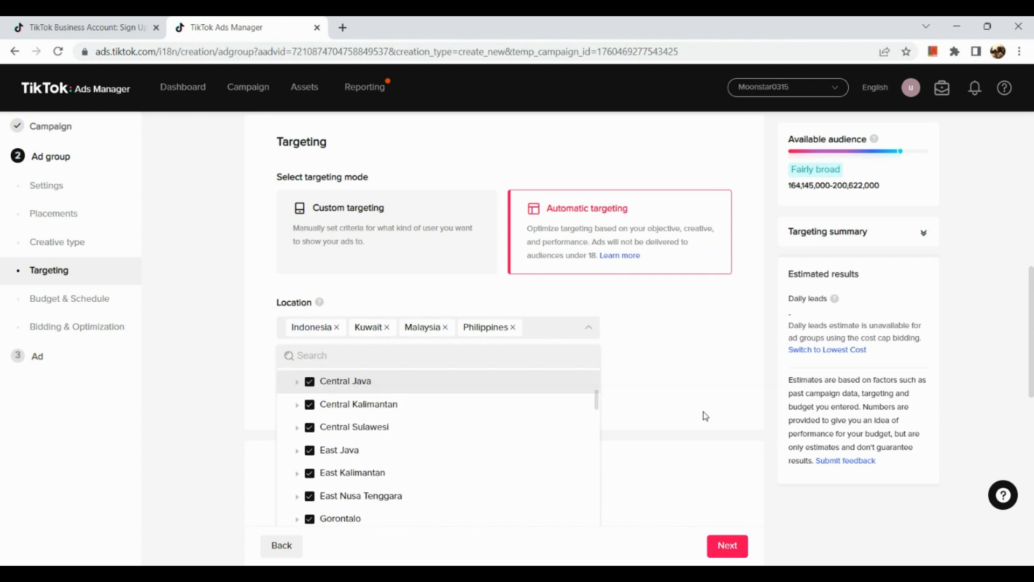
left_click(694, 384)
- Leave the target languages at All and keep Daily budget as the ad group's budget type
left_click(548, 408)
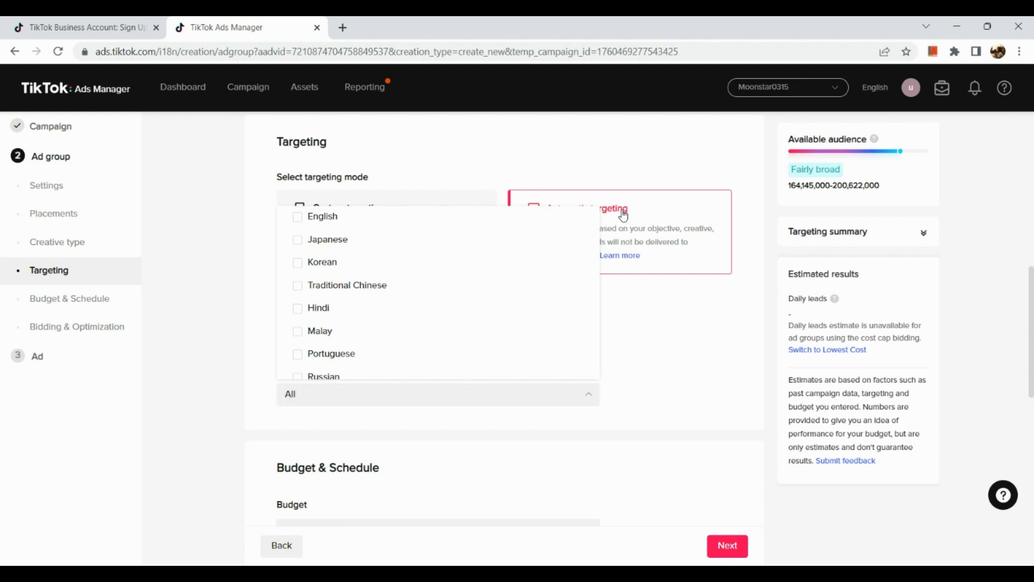
left_click(653, 390)
scroll(652, 390, "down", 4)
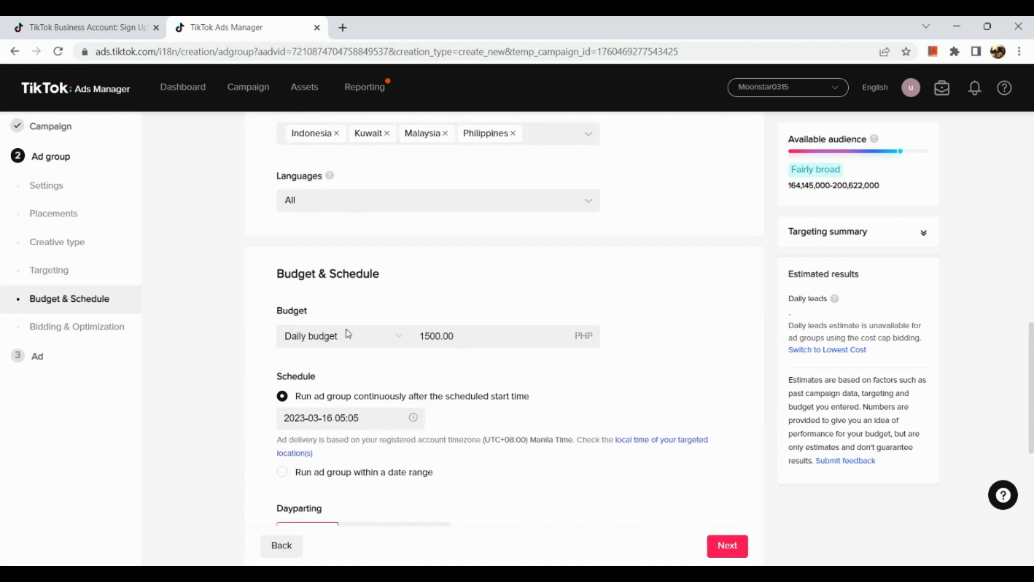
scroll(345, 318, "down", 1)
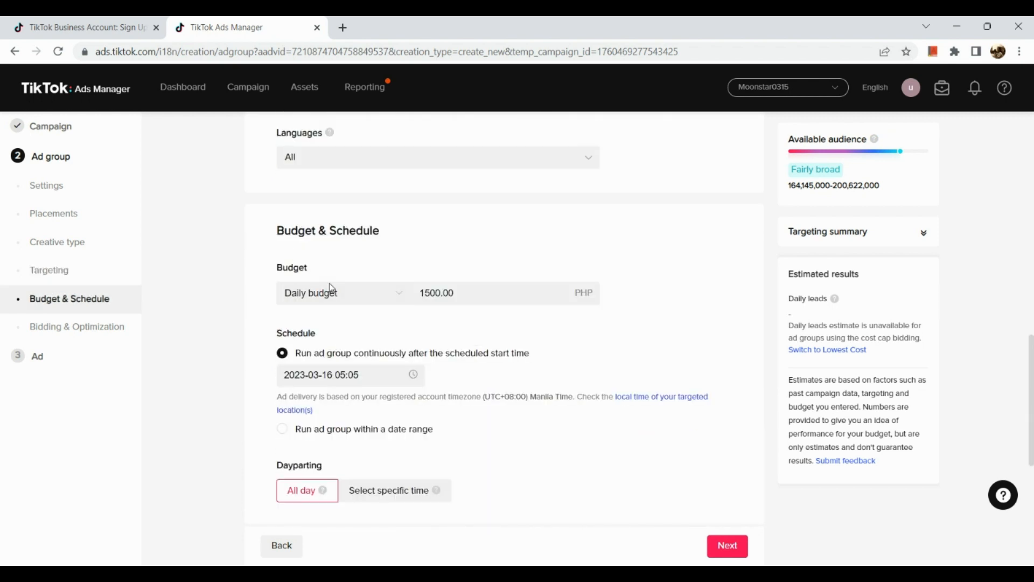
scroll(330, 288, "down", 1)
left_click(355, 245)
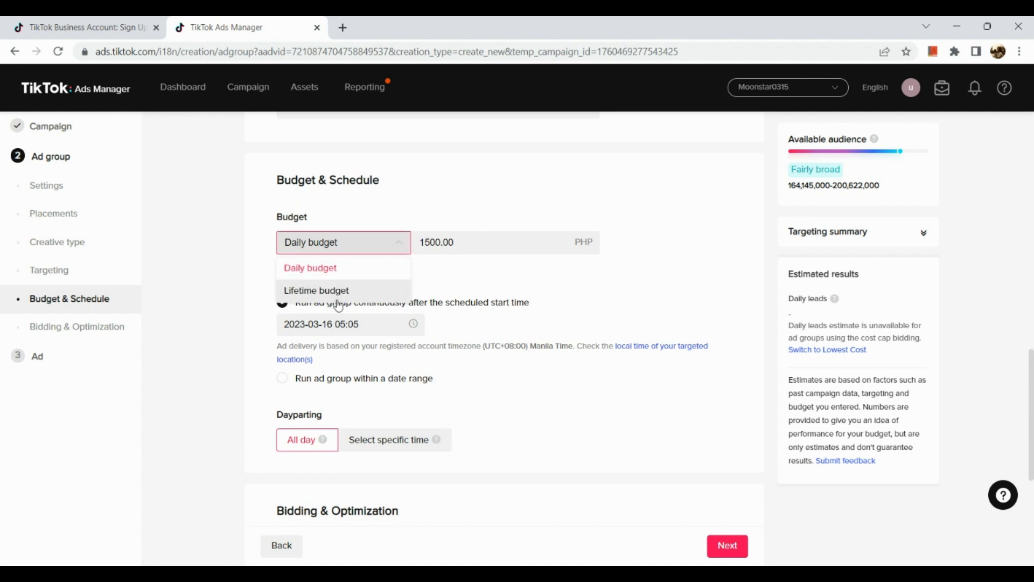
left_click(345, 272)
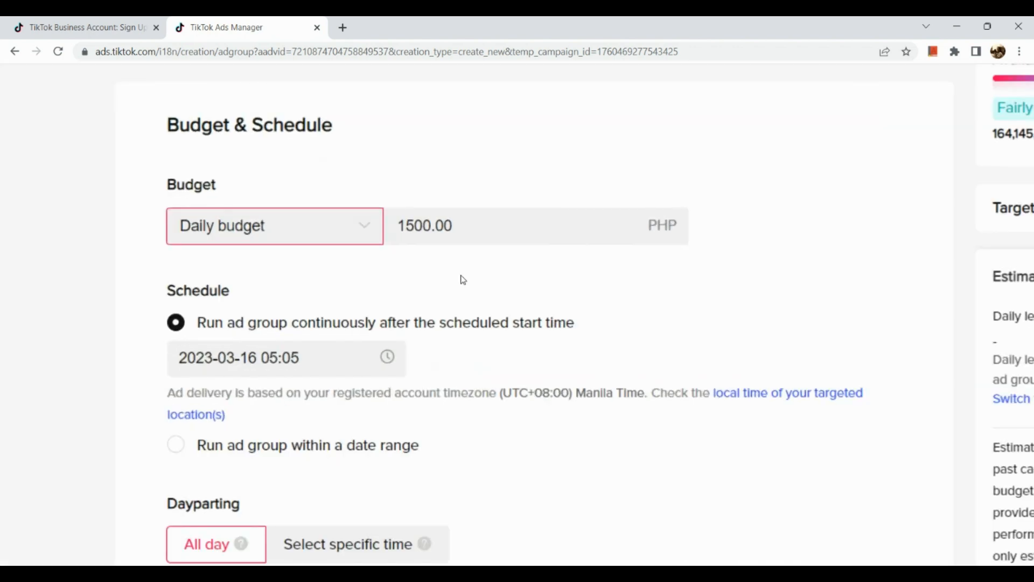
- Examine the ad group's daily budget, start-time calendar, date-range option and dayparting options
scroll(463, 280, "up", 1)
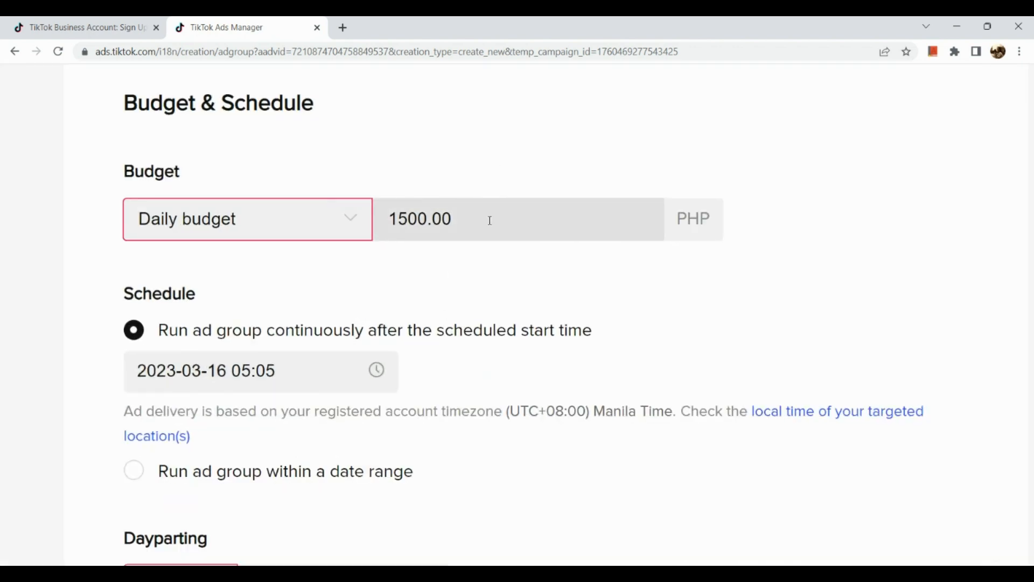
scroll(490, 221, "down", 2)
scroll(371, 309, "down", 1)
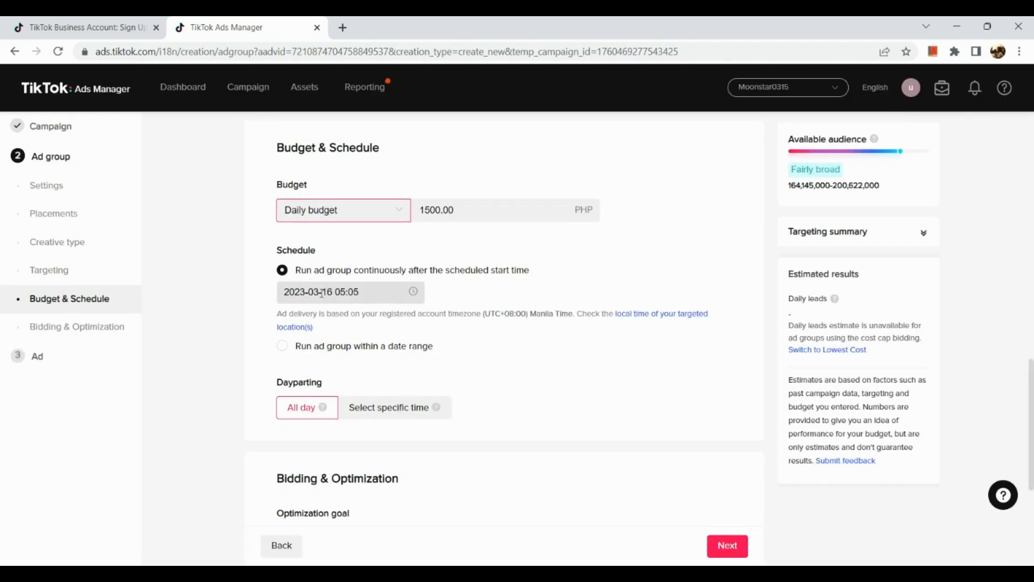
left_click(420, 300)
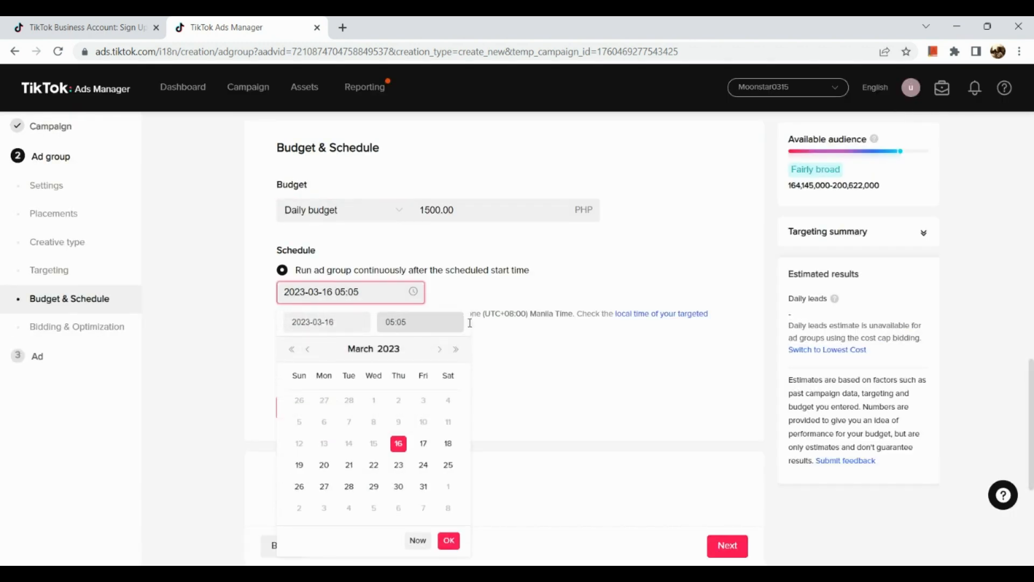
scroll(521, 387, "down", 1)
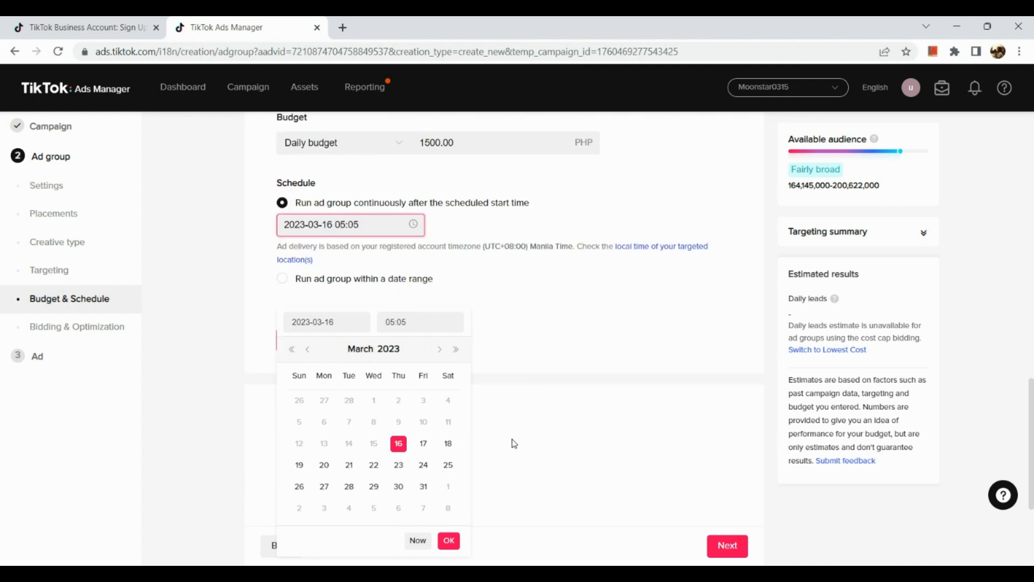
left_click(539, 409)
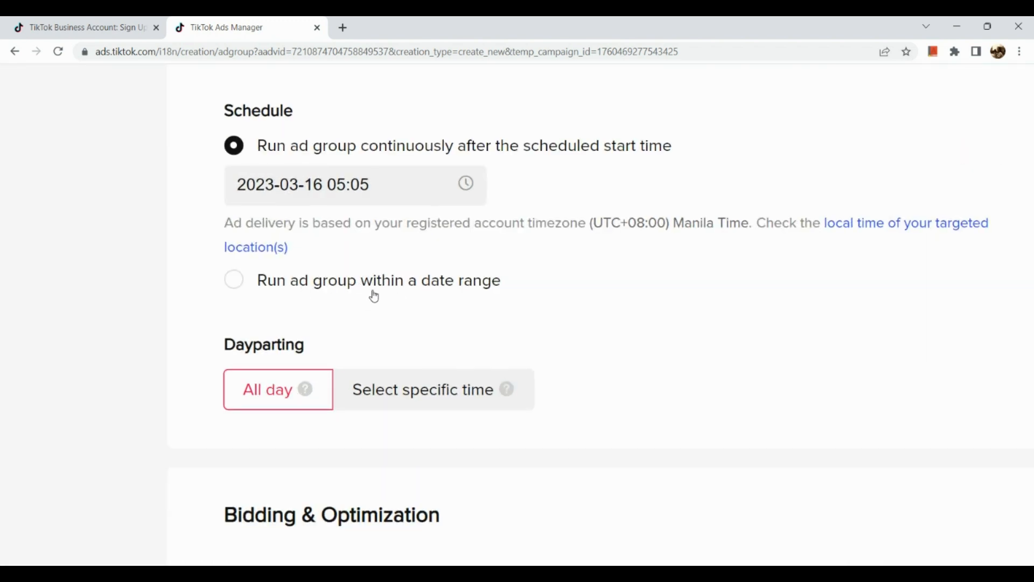
scroll(270, 389, "down", 1)
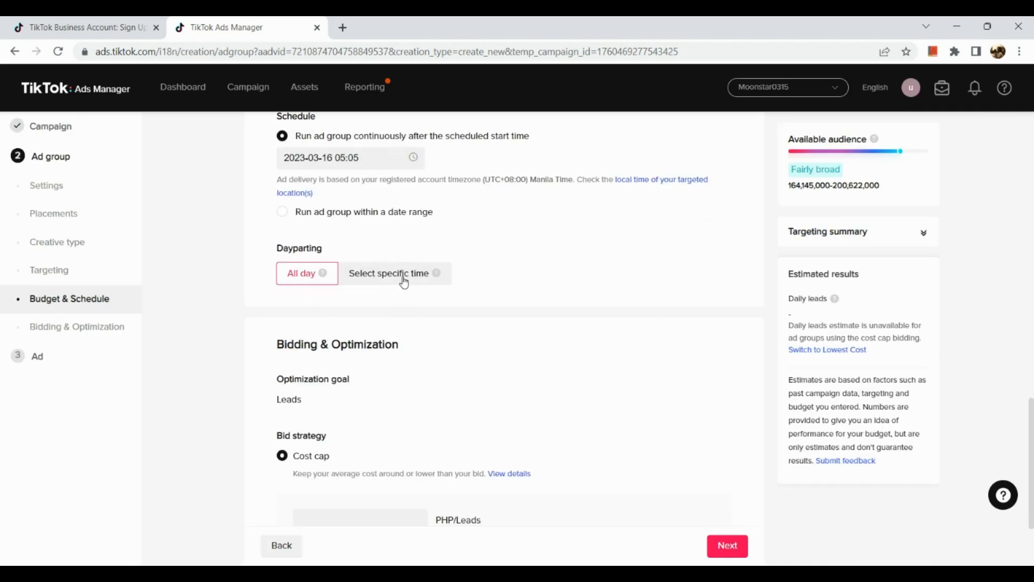
- Set the ad group's bid strategy to Lowest cost
scroll(404, 281, "down", 3)
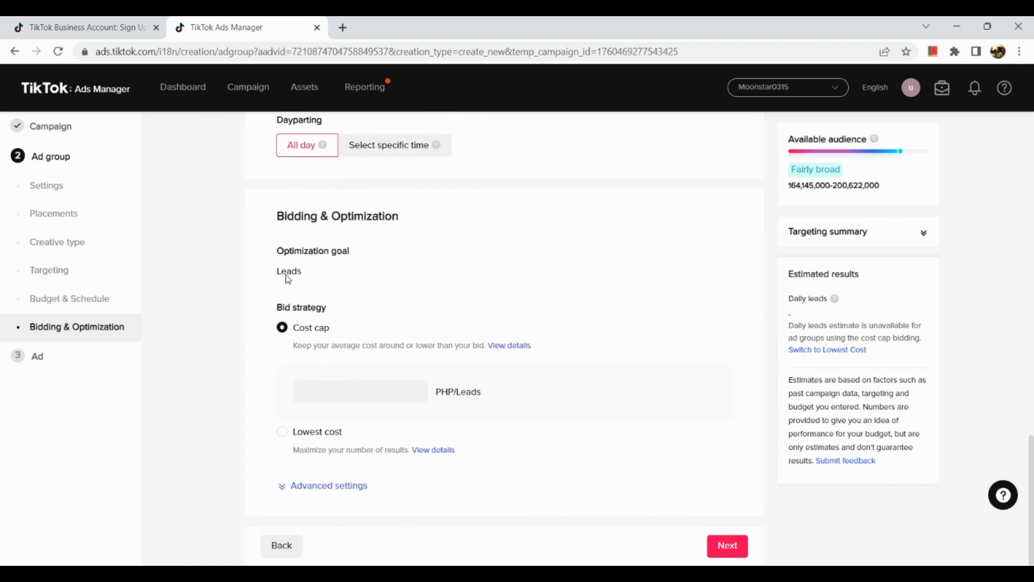
scroll(285, 277, "up", 5)
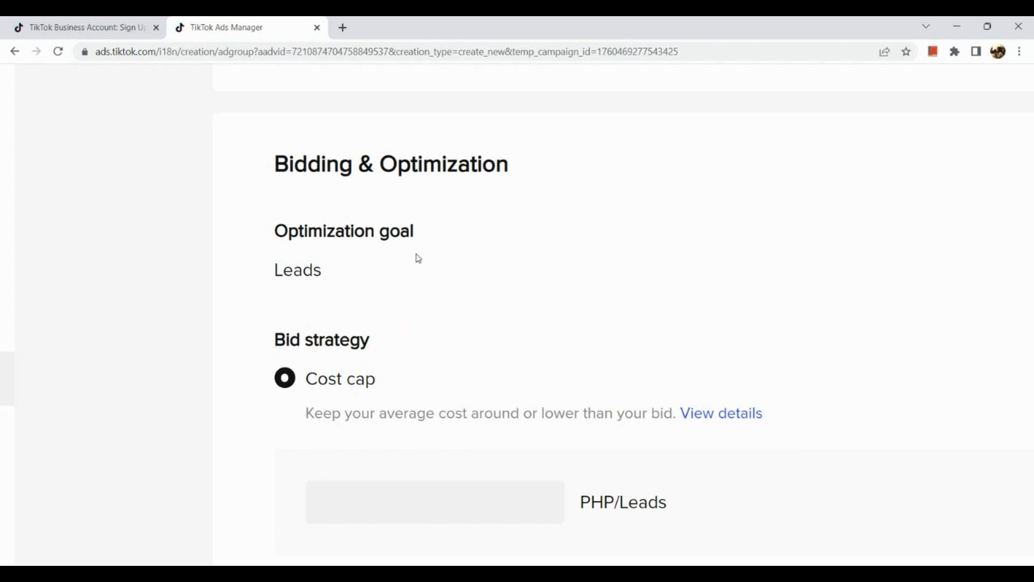
scroll(423, 248, "down", 3)
scroll(422, 249, "down", 5)
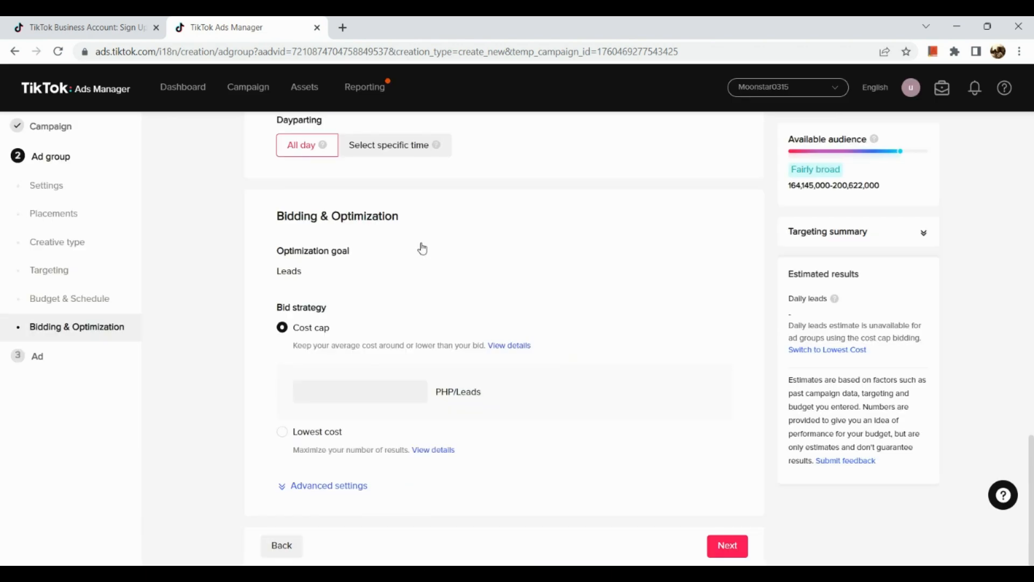
scroll(350, 331, "up", 1)
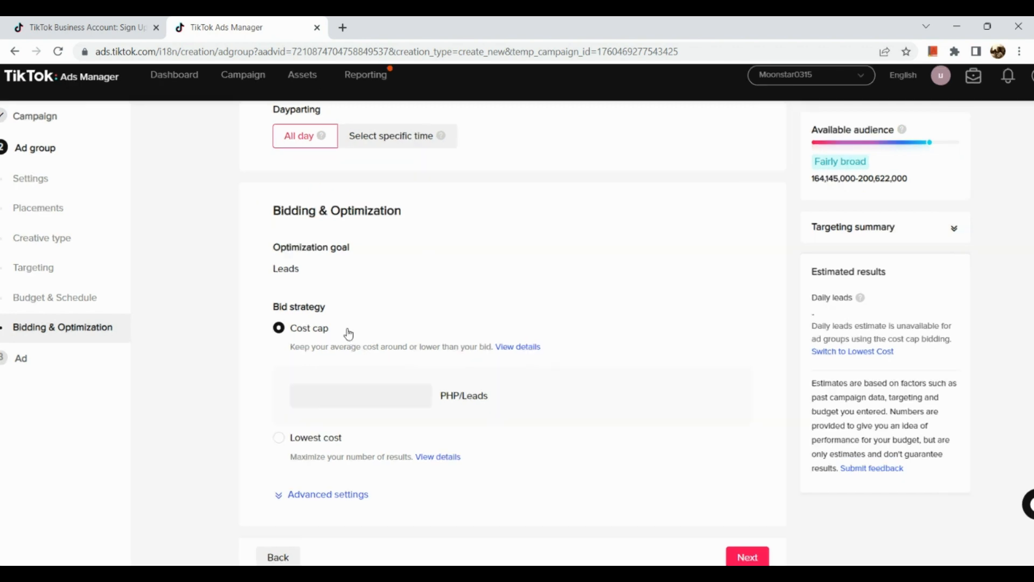
scroll(348, 334, "up", 5)
scroll(362, 369, "down", 3)
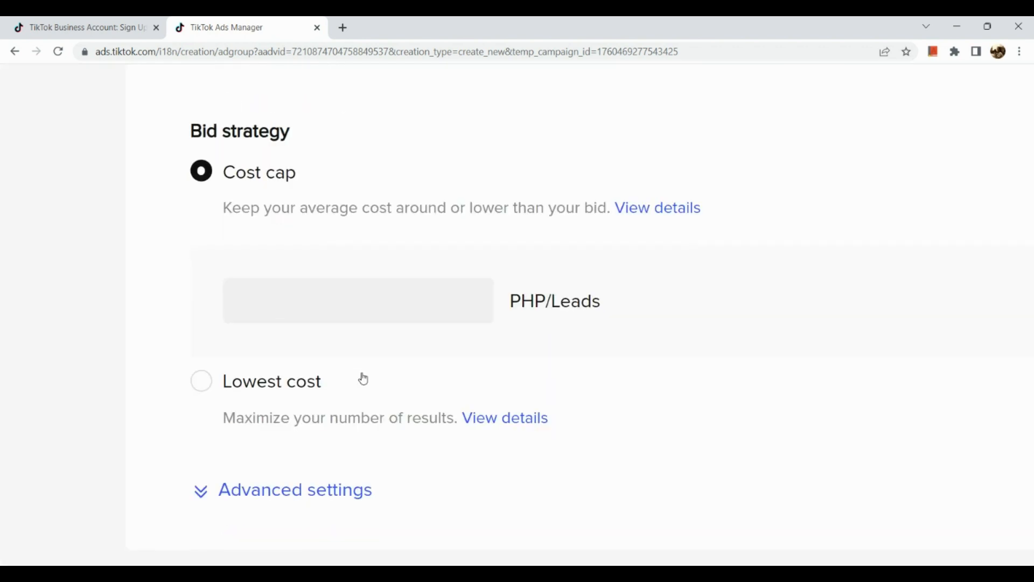
left_click(391, 308)
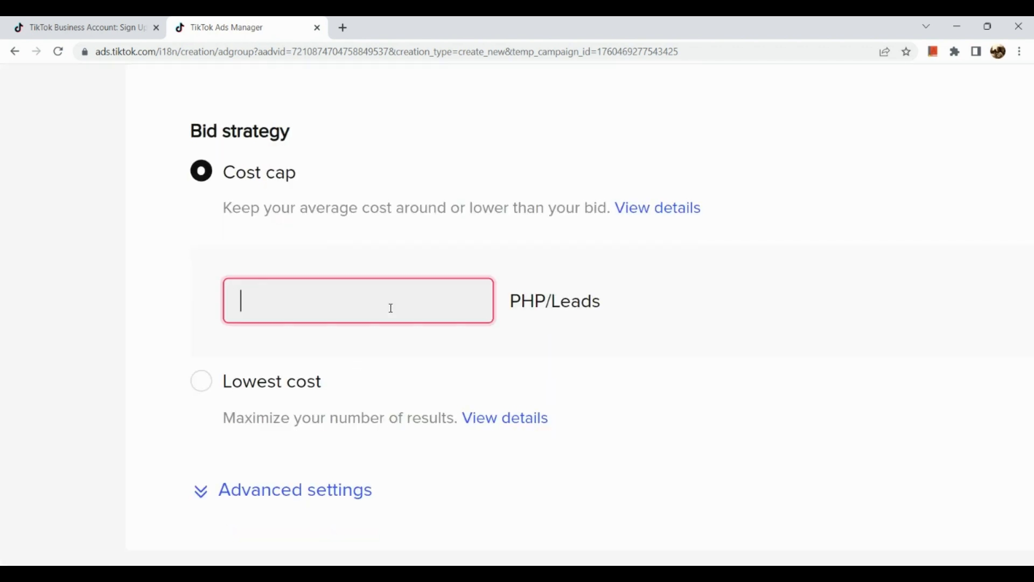
left_click(263, 384)
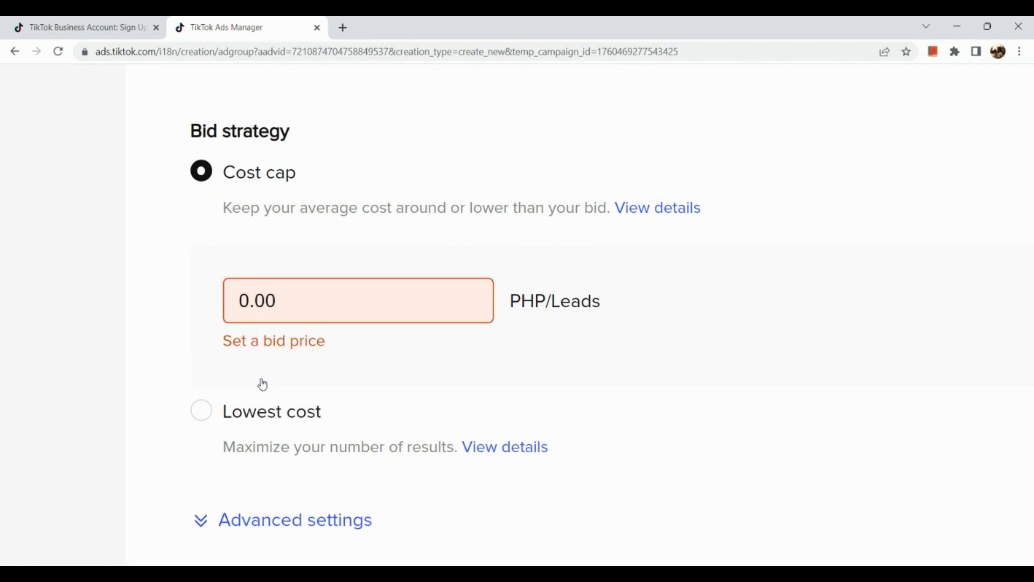
left_click(210, 420)
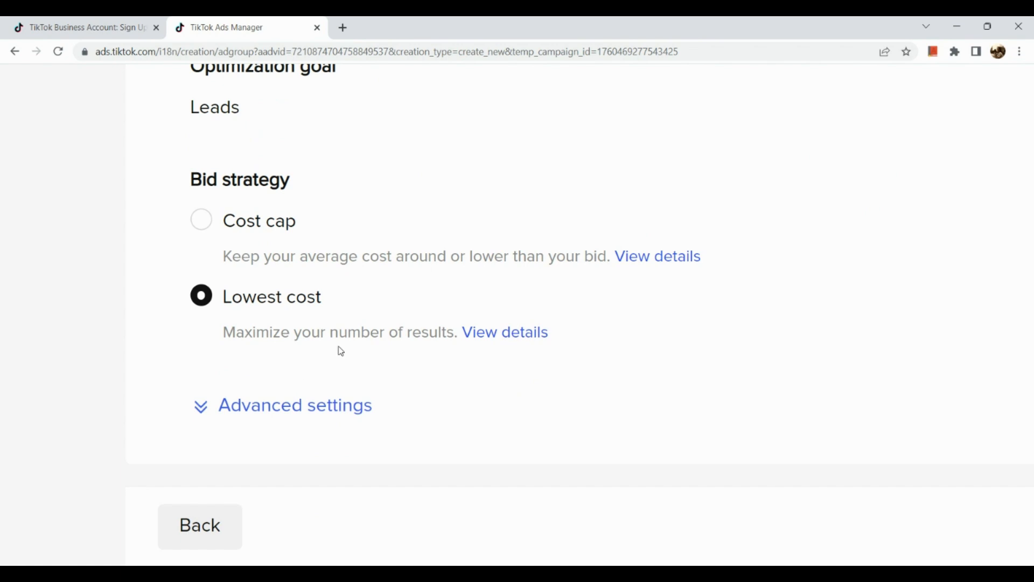
left_click_drag(377, 353, 378, 408)
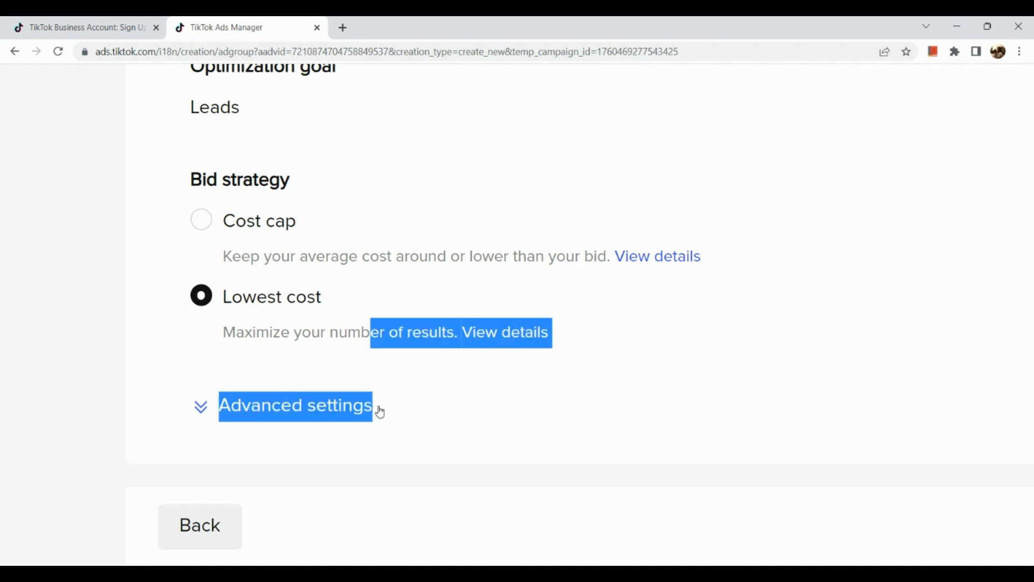
left_click(443, 389)
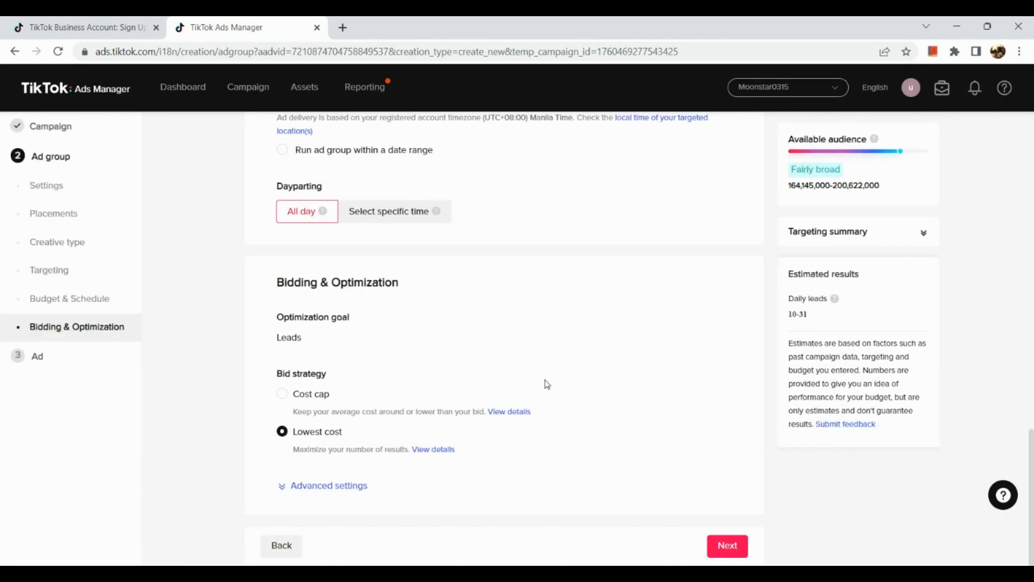
- Review the ad group's targeting and budget settings and continue to the ad setup stage
scroll(535, 289, "up", 10)
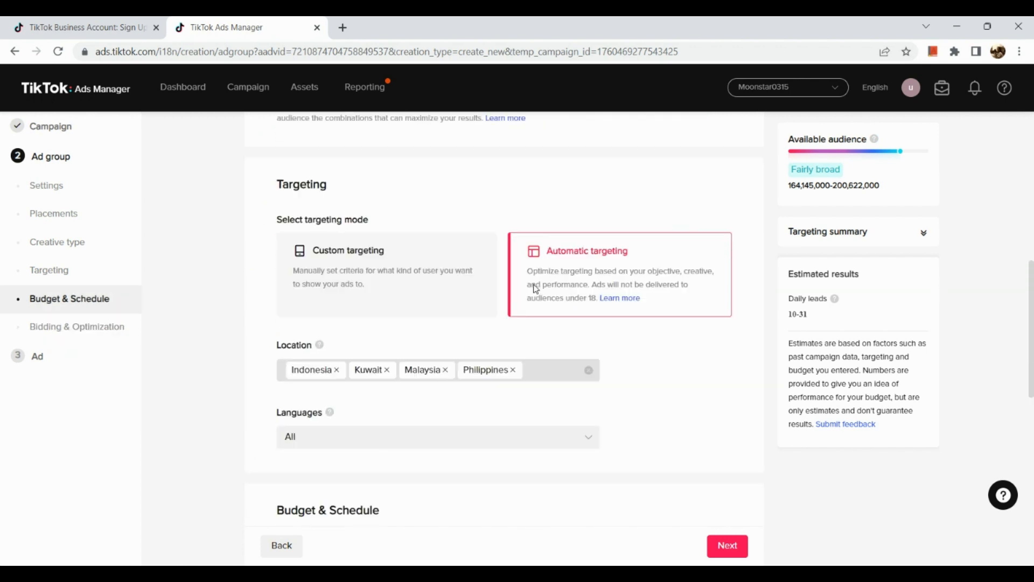
scroll(535, 289, "down", 9)
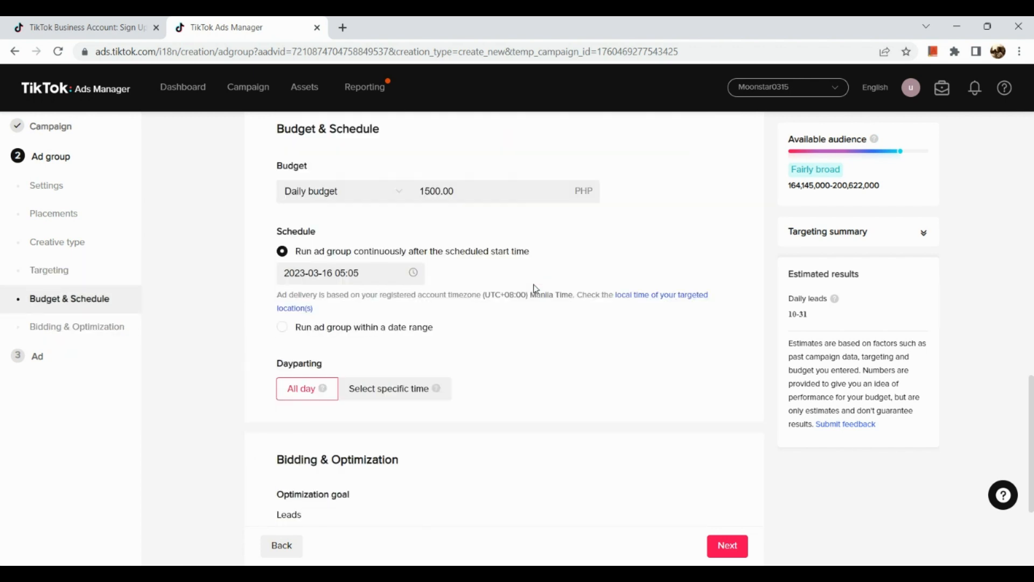
left_click(740, 558)
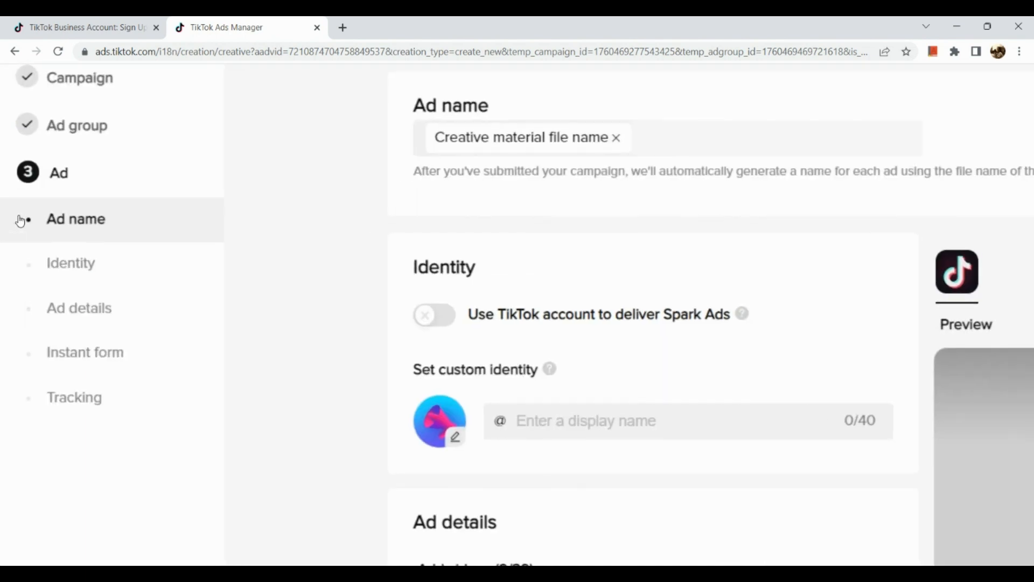
- Turn on using a TikTok account to deliver Spark Ads for the ad's identity
scroll(432, 172, "up", 5)
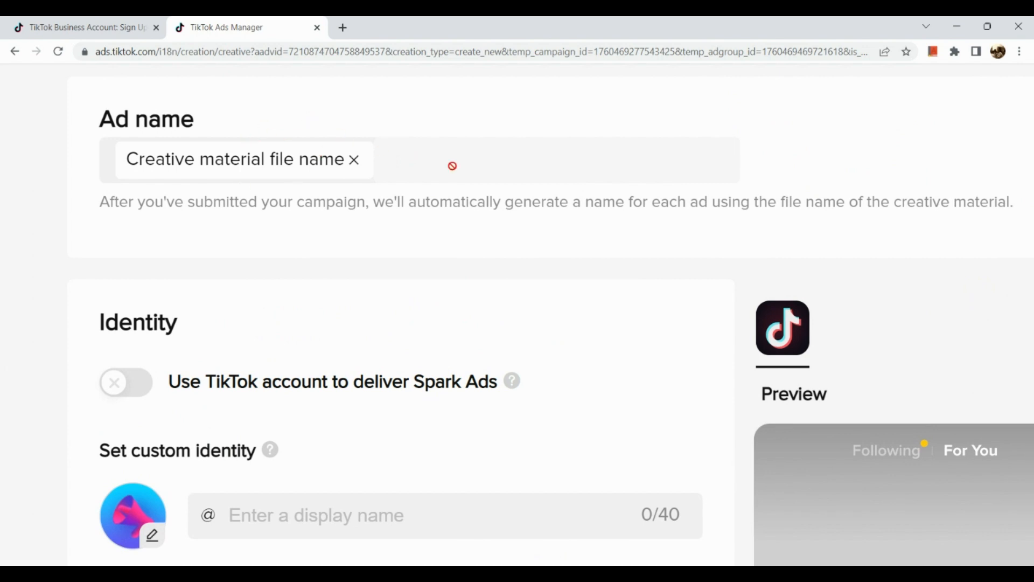
scroll(263, 320, "down", 5)
scroll(313, 282, "up", 3)
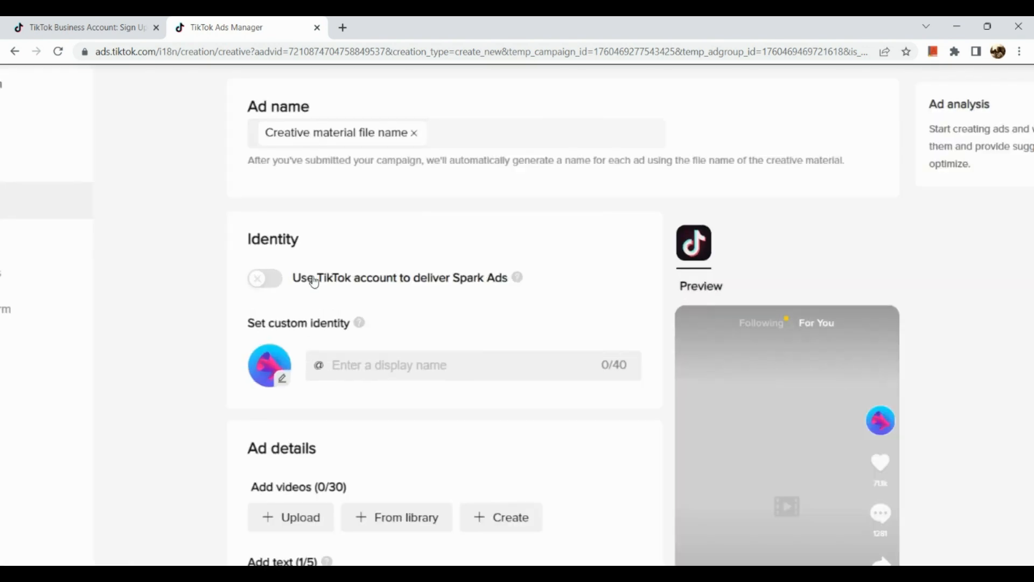
scroll(314, 282, "up", 3)
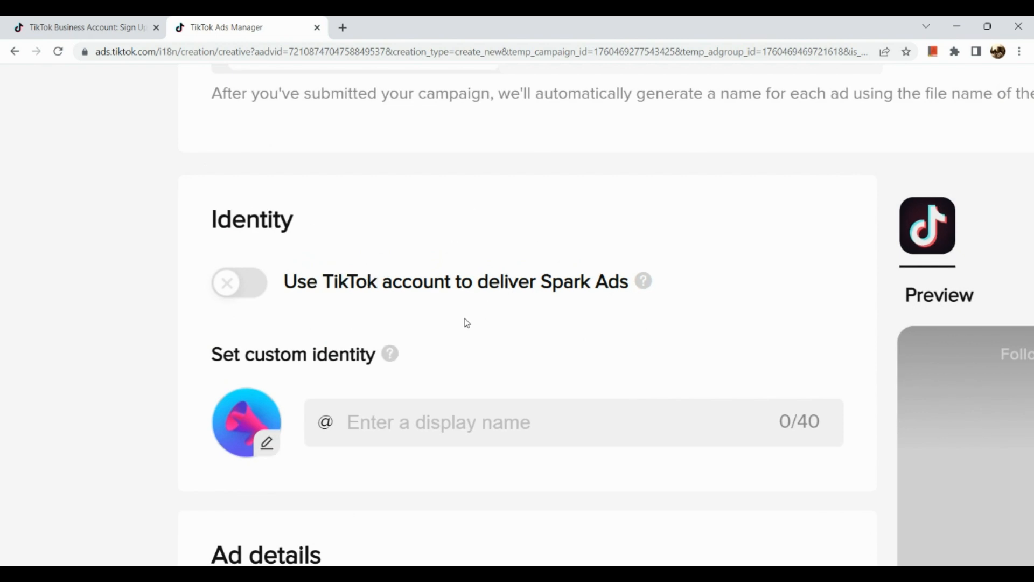
left_click(249, 295)
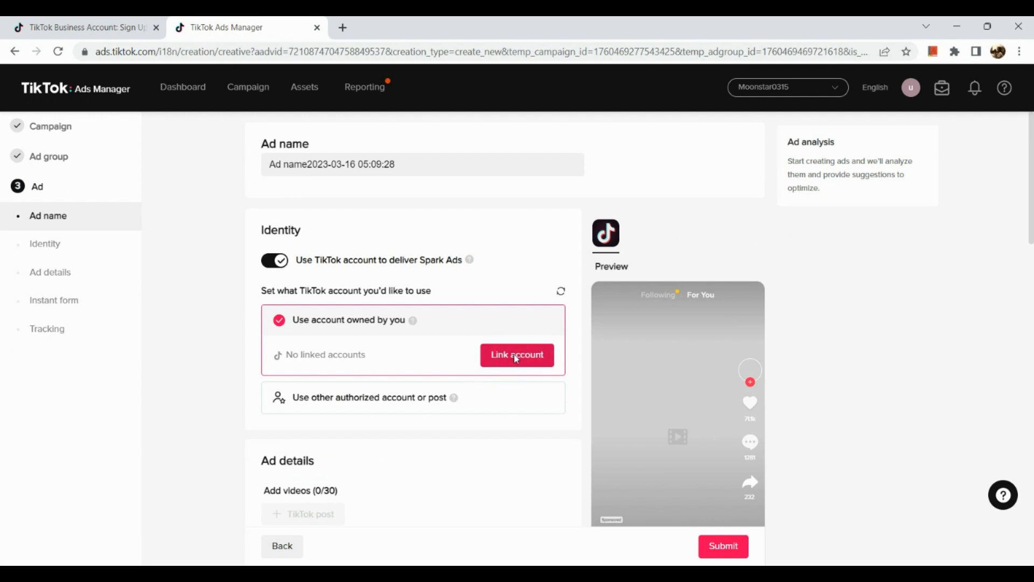
- Examine the ad's account linking, video, interactive add-on, call to action and TikTok For Business Creative Center consent options
scroll(516, 360, "down", 2)
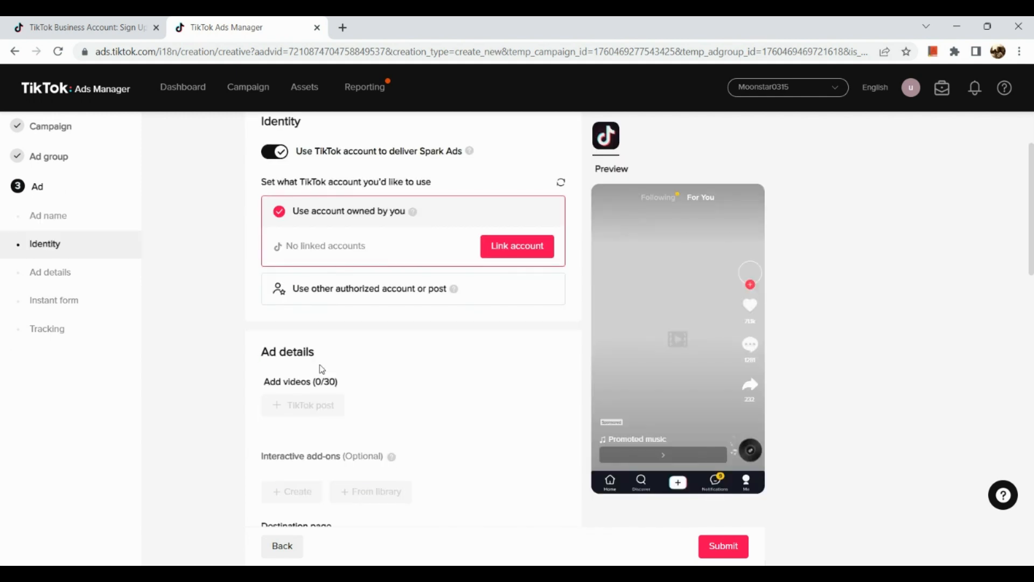
scroll(321, 364, "down", 1)
scroll(317, 318, "up", 5)
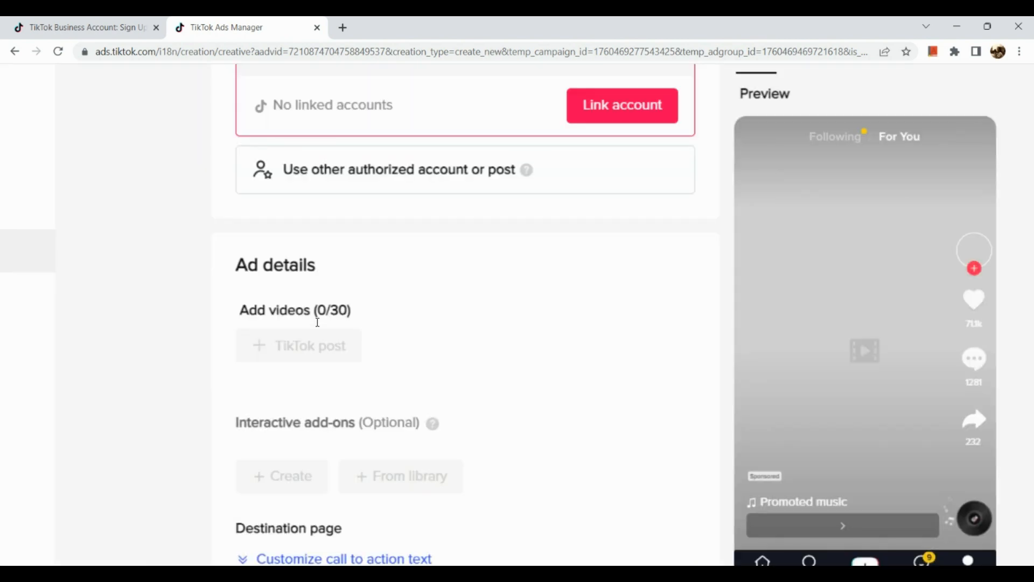
scroll(265, 362, "down", 5)
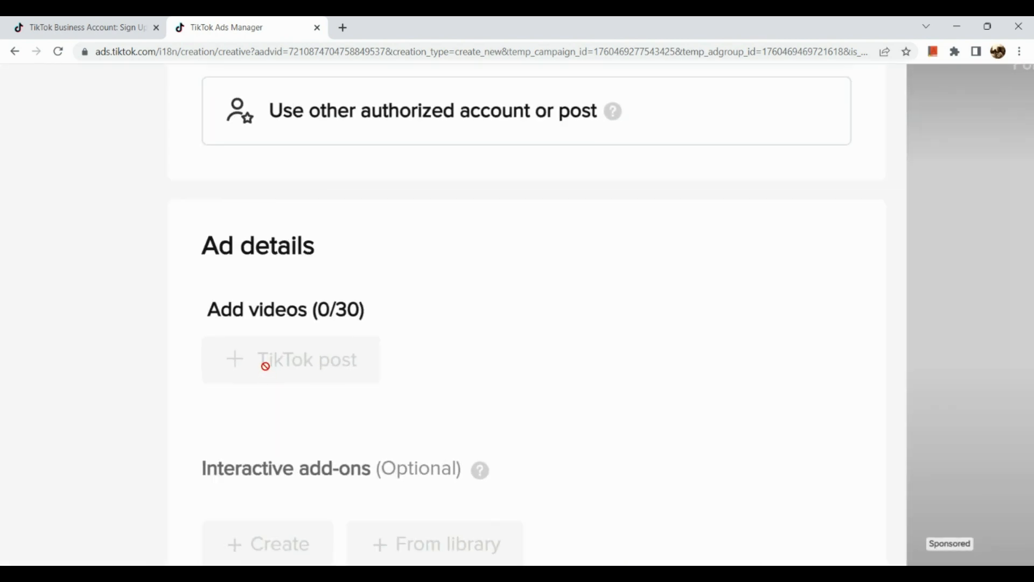
scroll(335, 419, "down", 2)
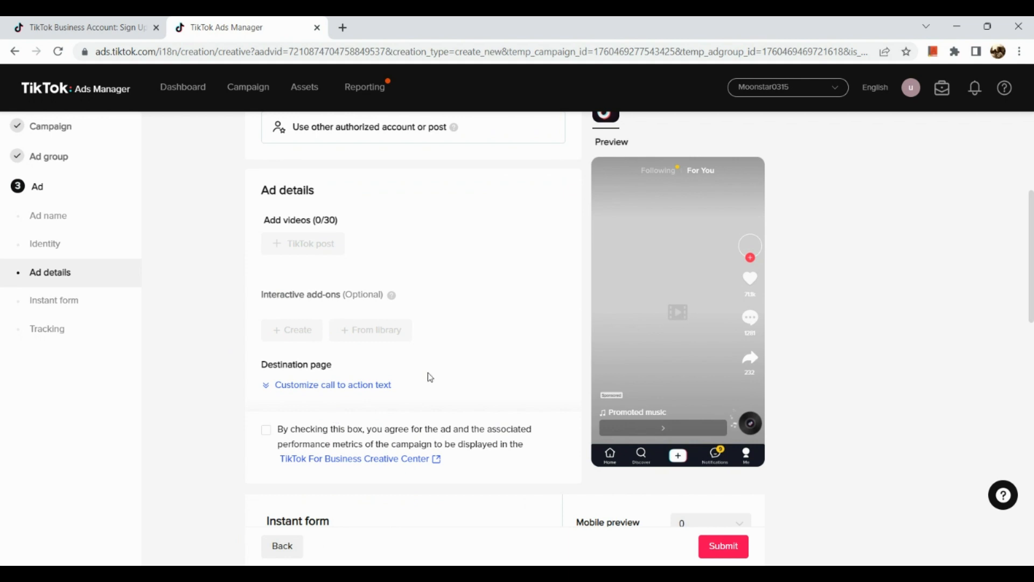
scroll(431, 377, "down", 1)
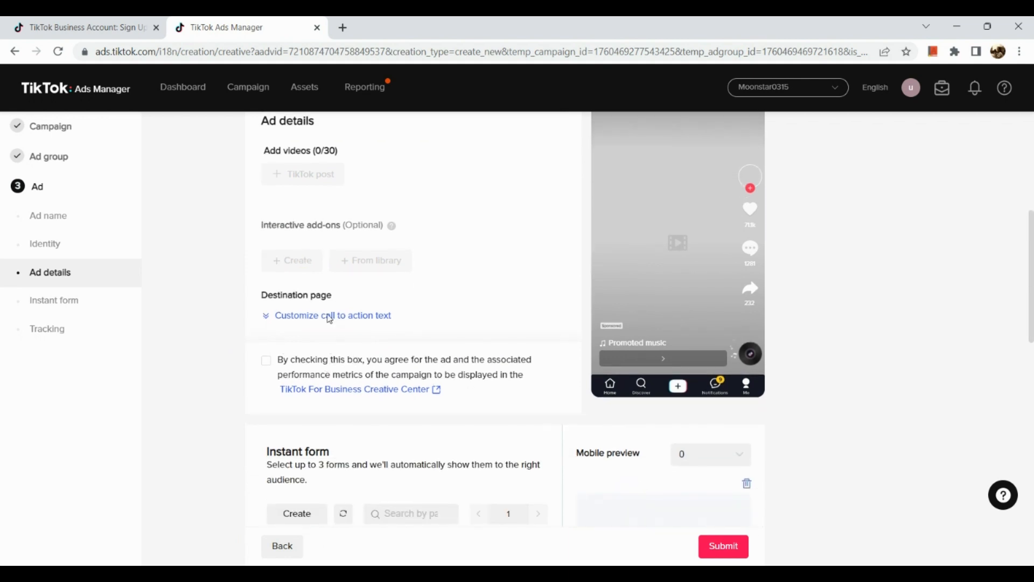
scroll(330, 328, "down", 2)
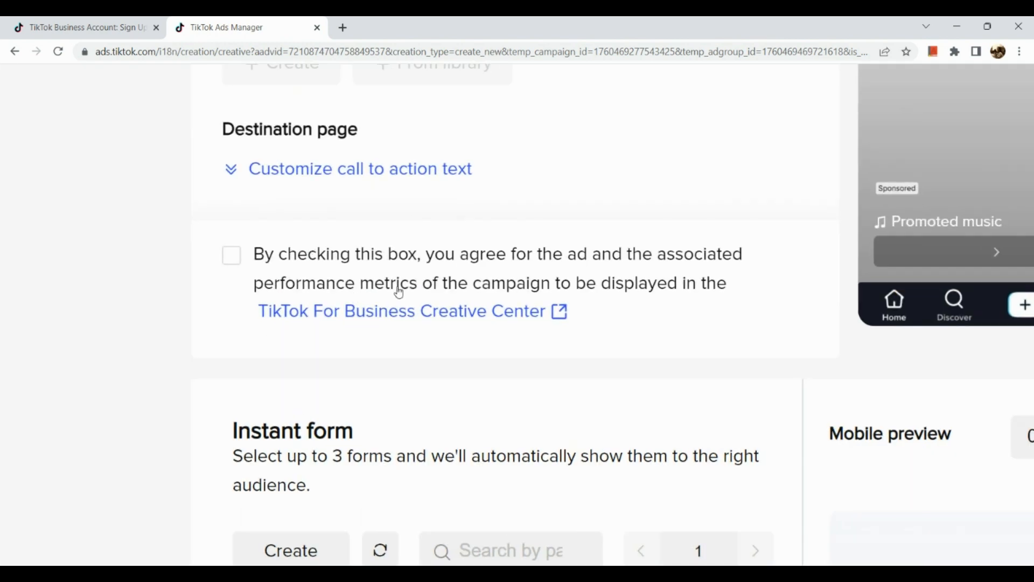
scroll(397, 296, "right", 3)
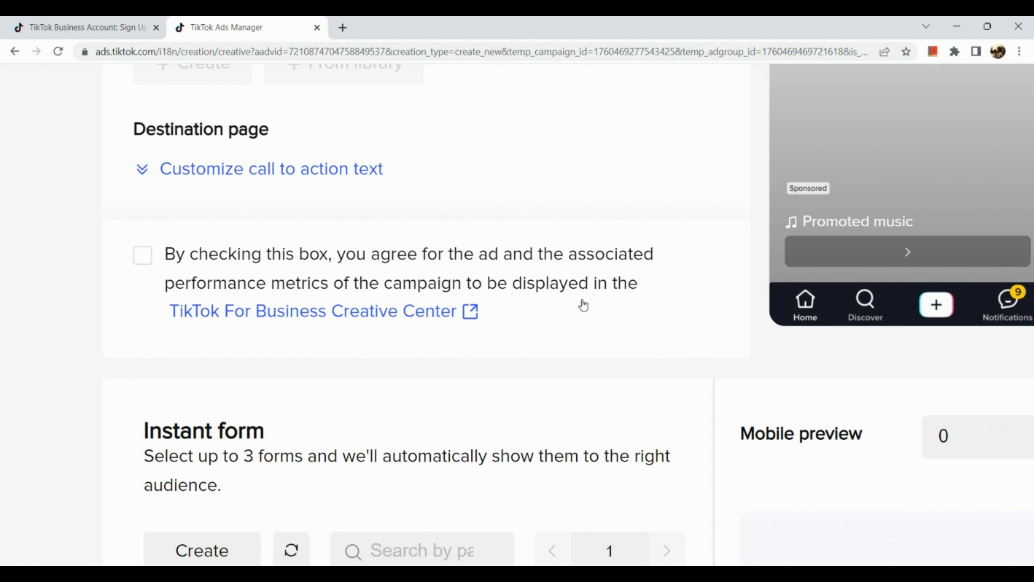
left_click(143, 256)
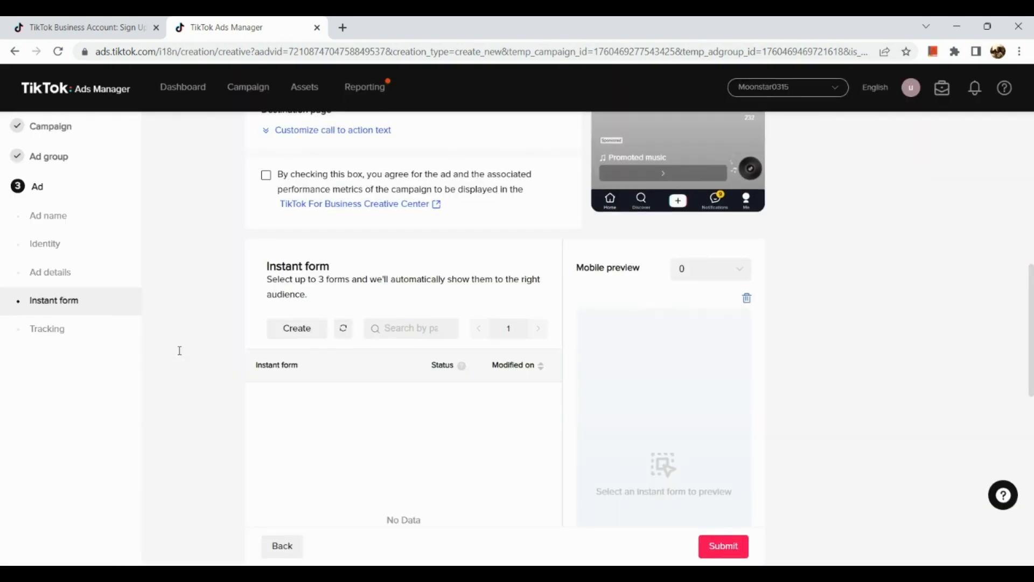
- Start creating an instant form for the ad with the Advanced form template
scroll(180, 355, "down", 1)
scroll(180, 355, "up", 3)
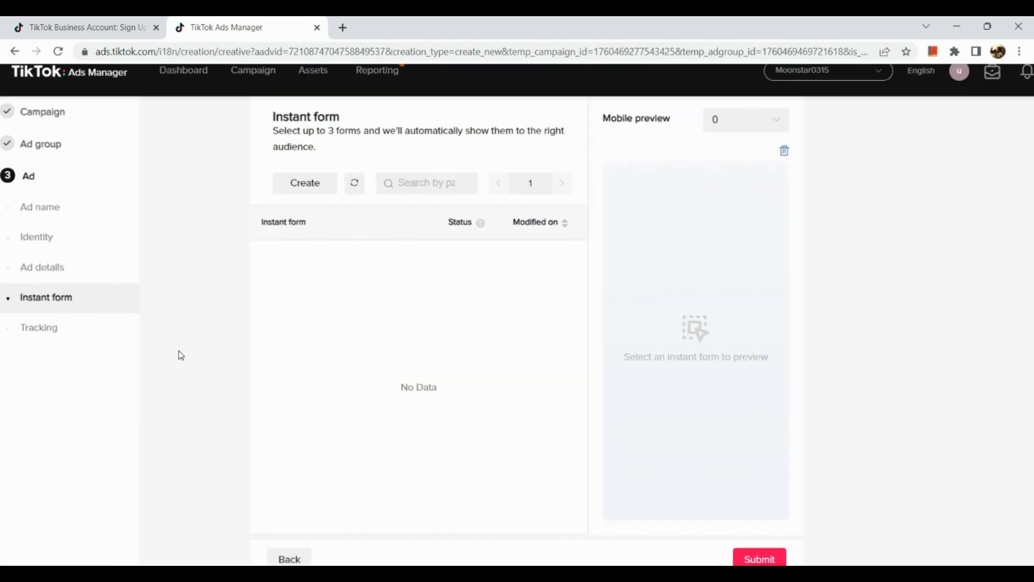
scroll(181, 356, "up", 2)
scroll(181, 356, "right", 1)
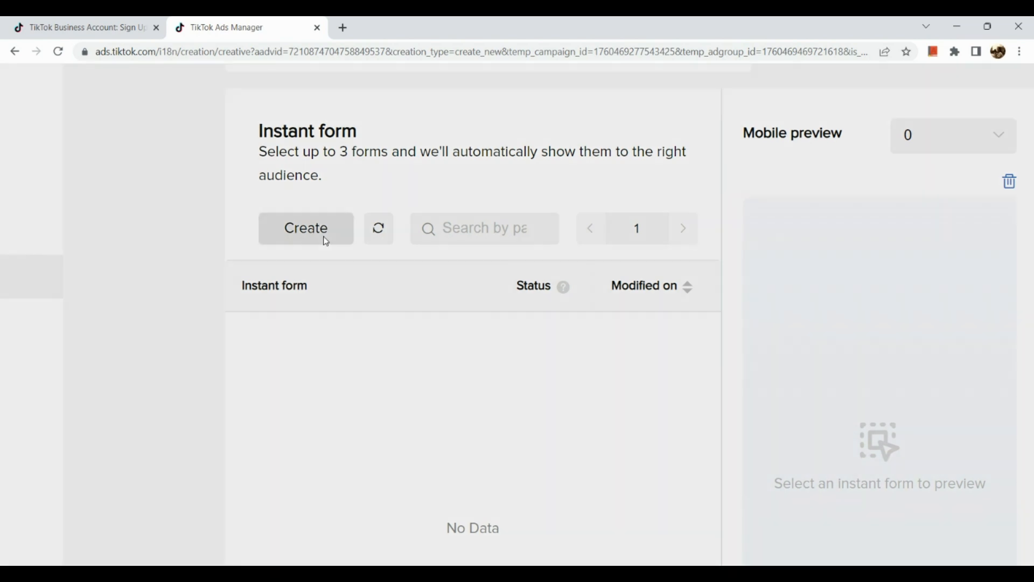
left_click(323, 237)
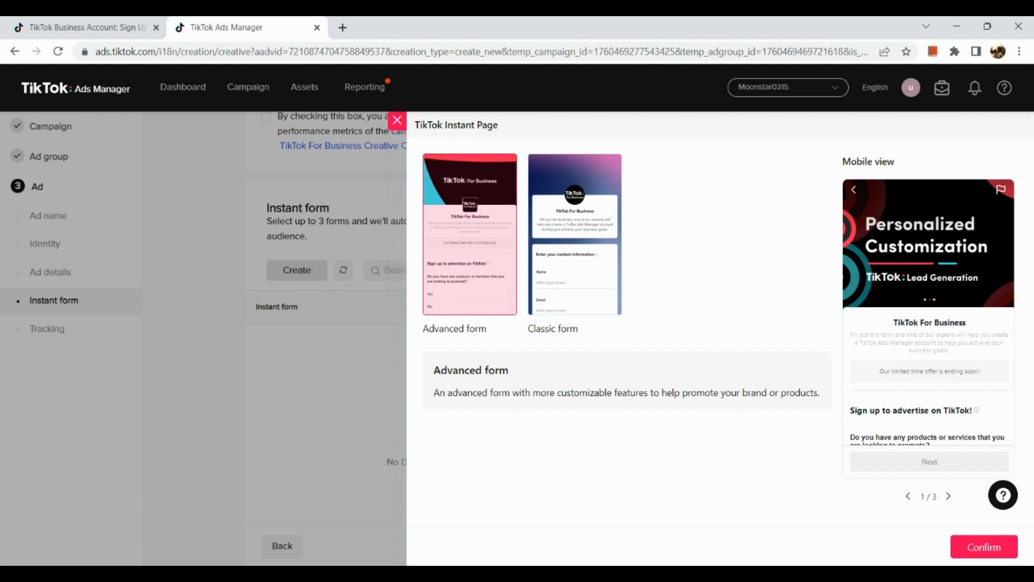
left_click(969, 539)
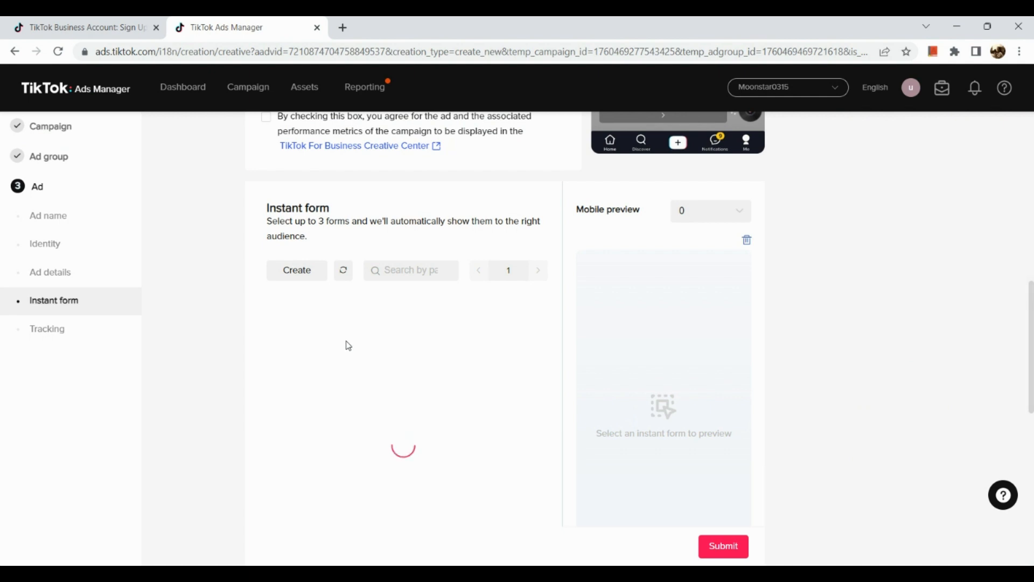
- Leave the optional tracking settings empty, agree to TikTok's Online Data Terms and Lead generation terms, and submit the ad
scroll(347, 344, "down", 2)
scroll(348, 345, "down", 6)
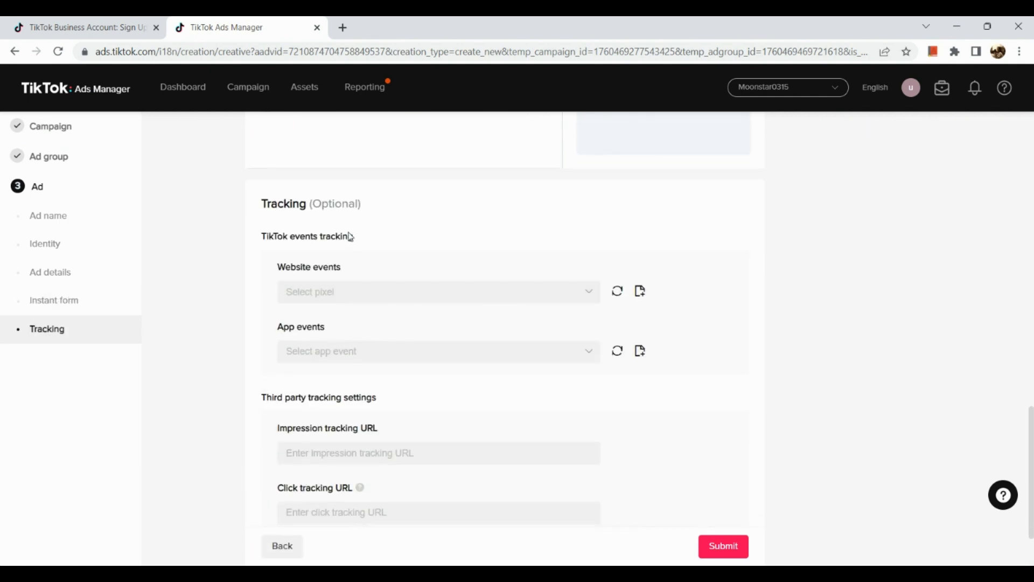
scroll(350, 236, "down", 1)
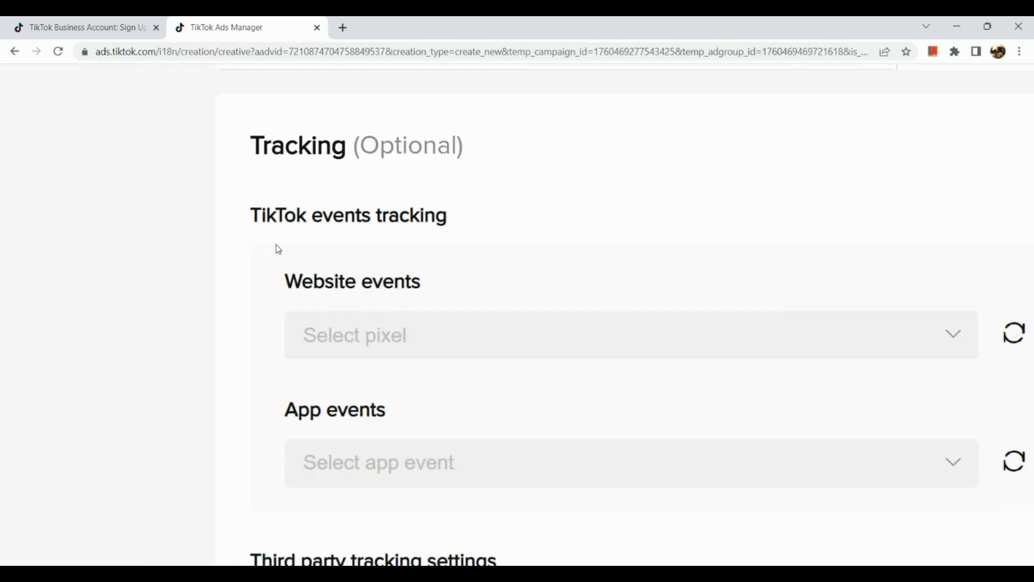
scroll(279, 250, "down", 1)
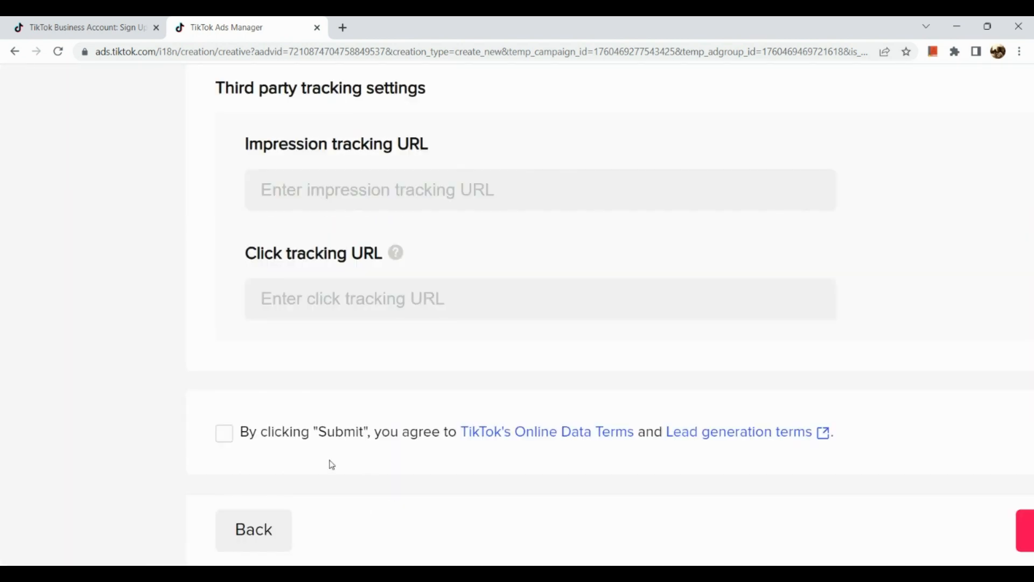
left_click(226, 442)
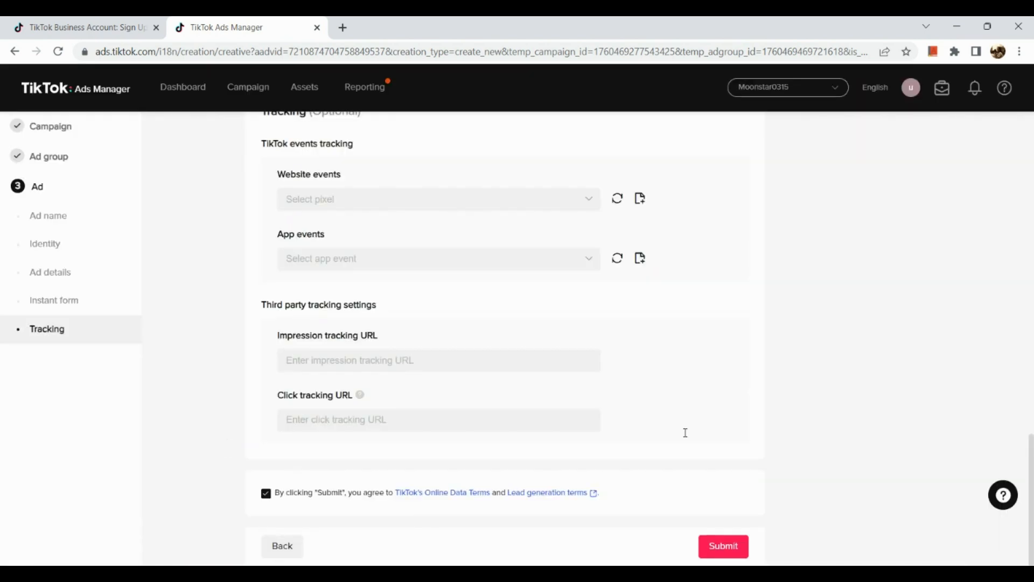
left_click(727, 551)
- Bring up the available Reporting options
mouse_move(363, 93)
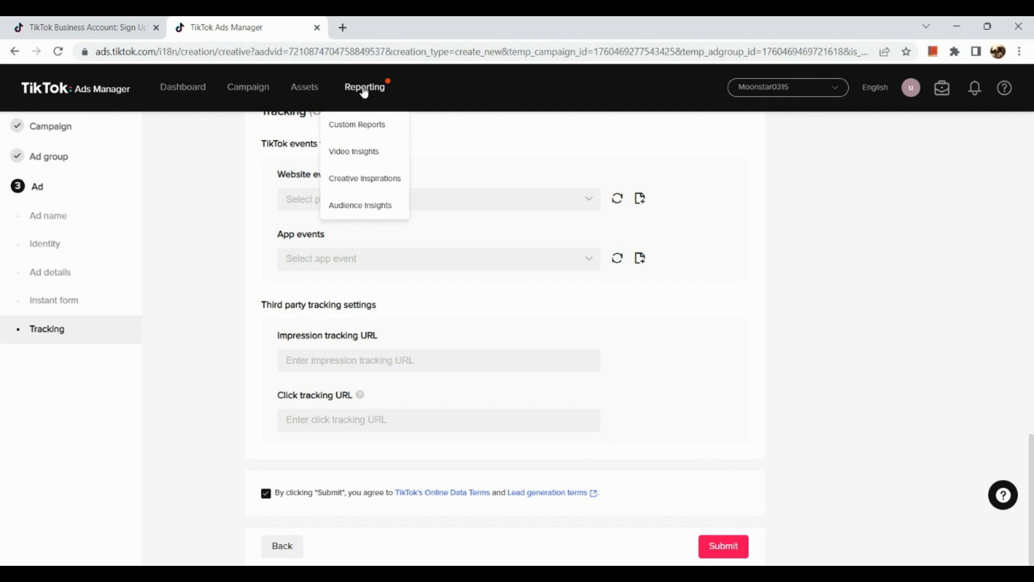